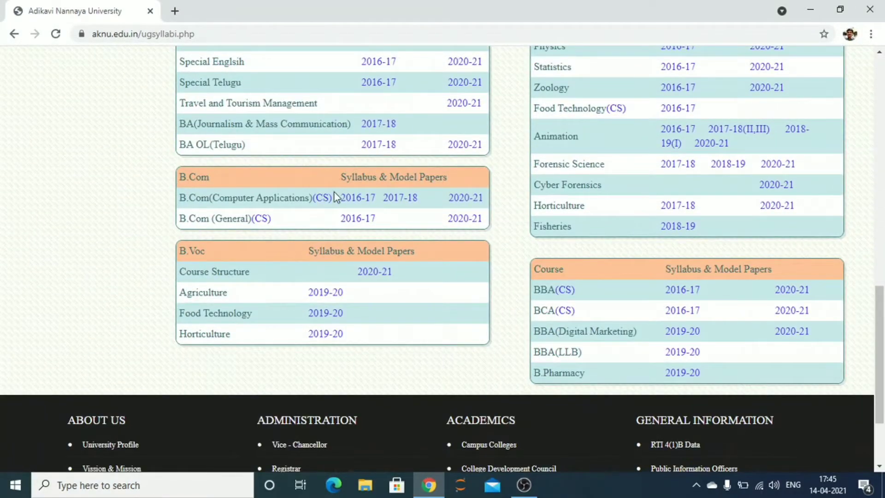
- Open the 2020-21 syllabus PDF for B.Com (Computer Applications) and enlarge it to 150%
click(358, 198)
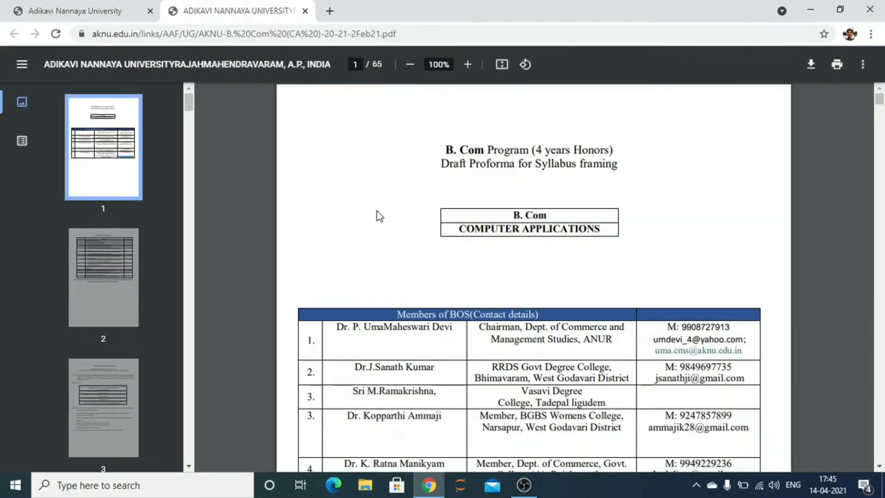
key(ctrl+plus)
key(ctrl+plus)
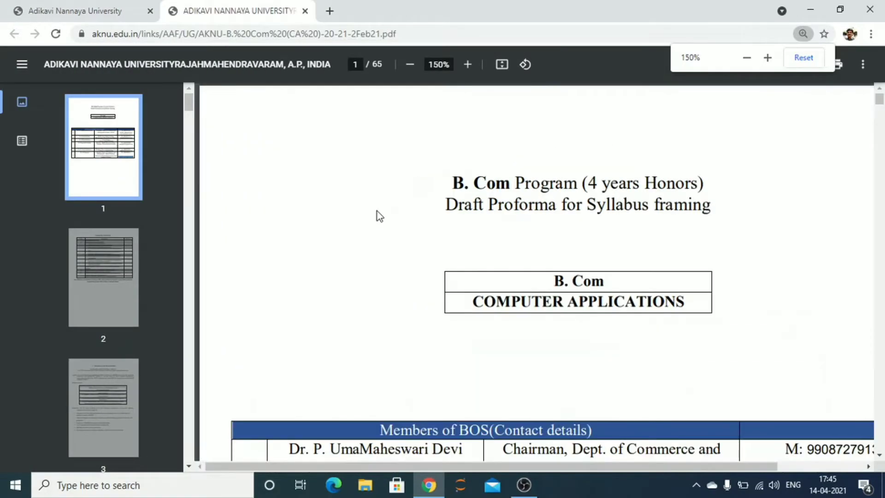
drag(518, 467, 544, 451)
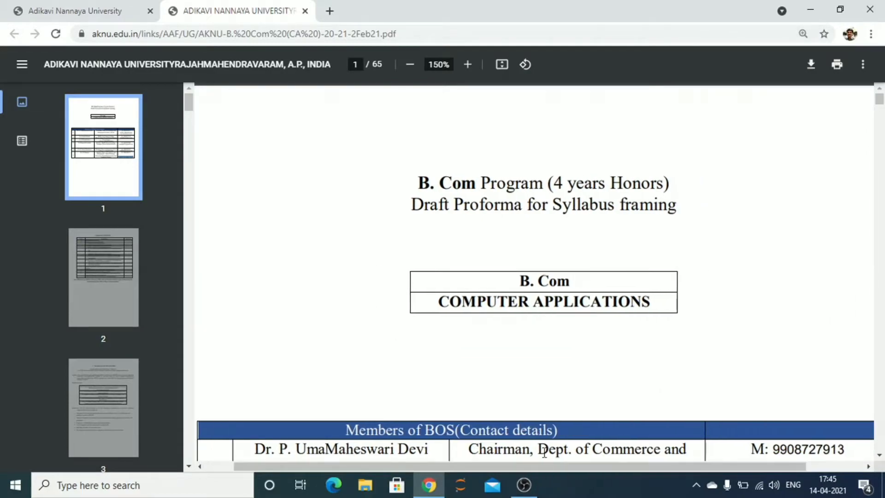
- Find the Semester I model question paper for Information Technology in the syllabus and highlight its heading lines
scroll(544, 451, down, 20)
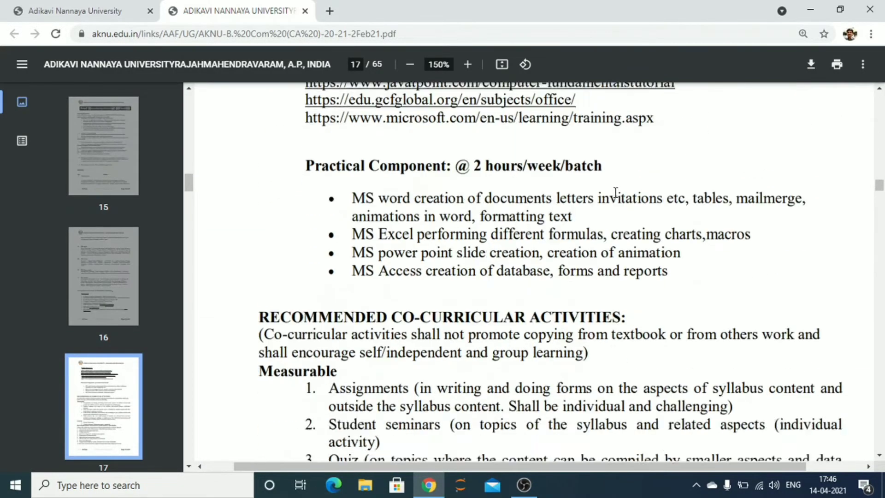
scroll(615, 192, down, 20)
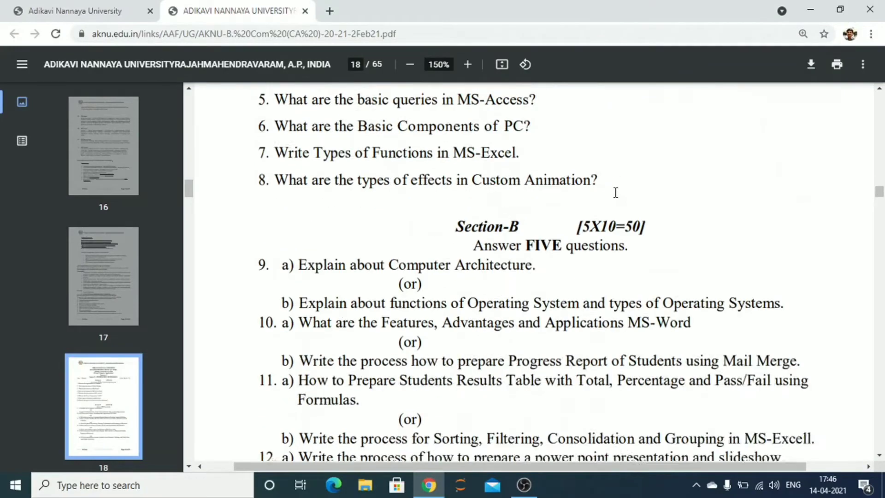
scroll(615, 192, down, 3)
scroll(615, 192, up, 10)
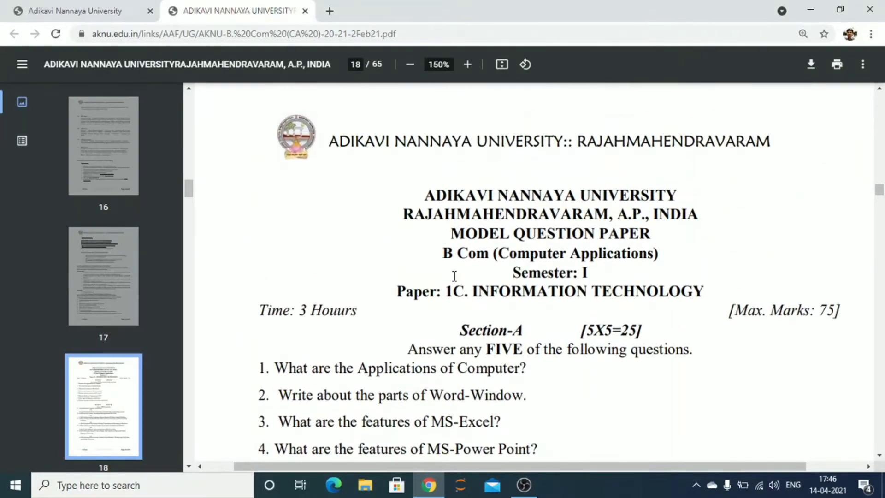
drag(424, 194, 702, 232)
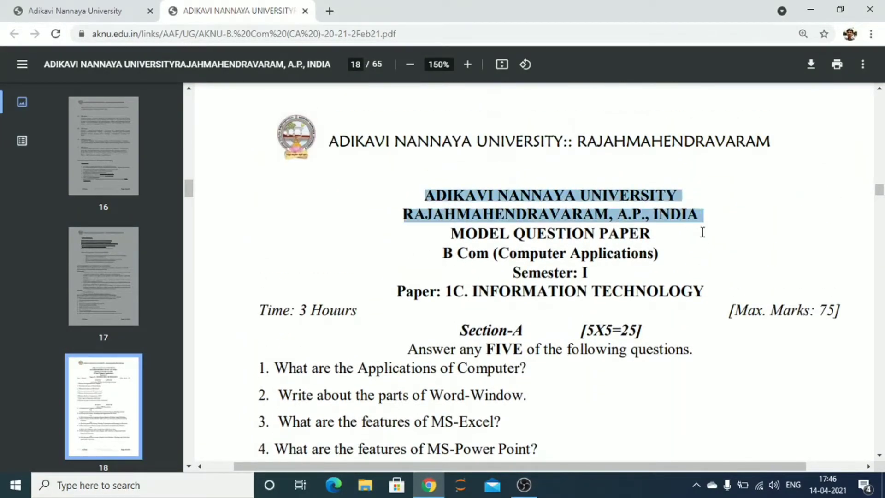
drag(728, 266, 687, 291)
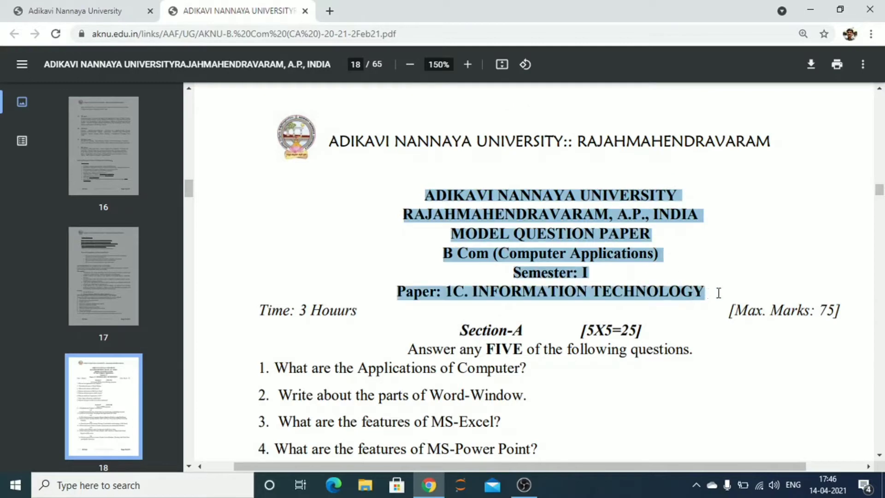
click(690, 325)
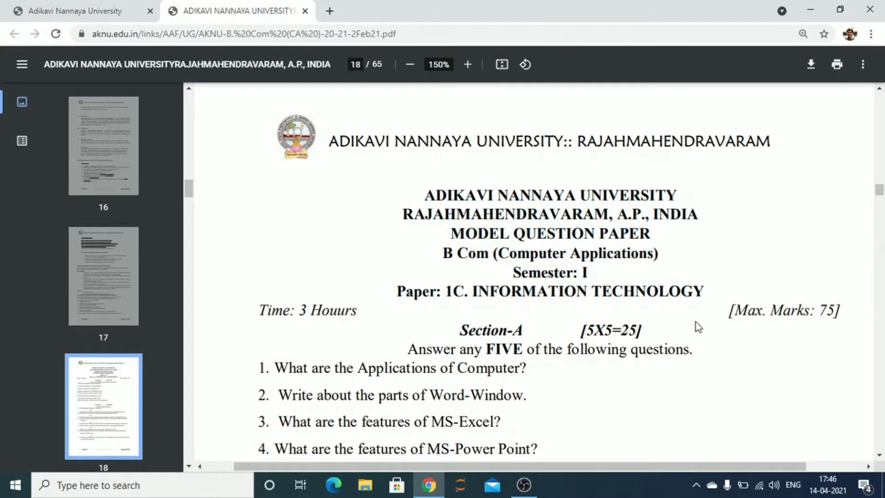
- Find question 11 a) on preparing a students results table in Section-B and highlight its text
scroll(695, 323, down, 10)
scroll(645, 314, up, 3)
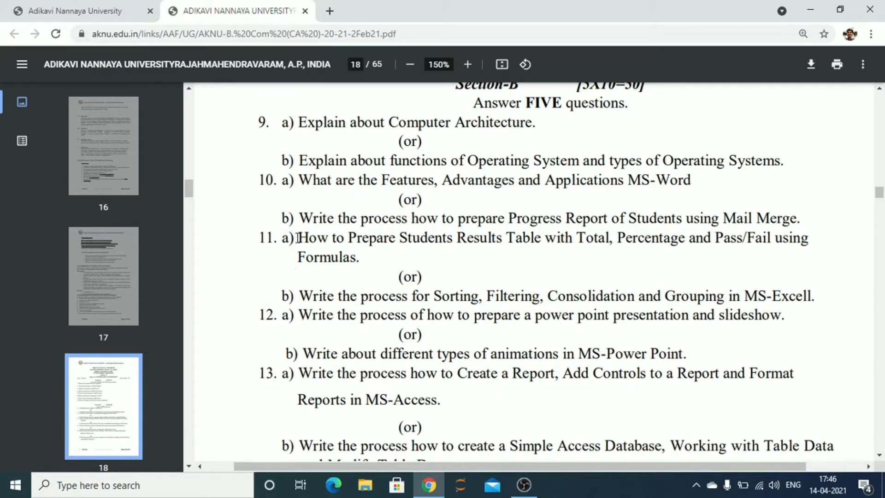
drag(308, 238, 368, 264)
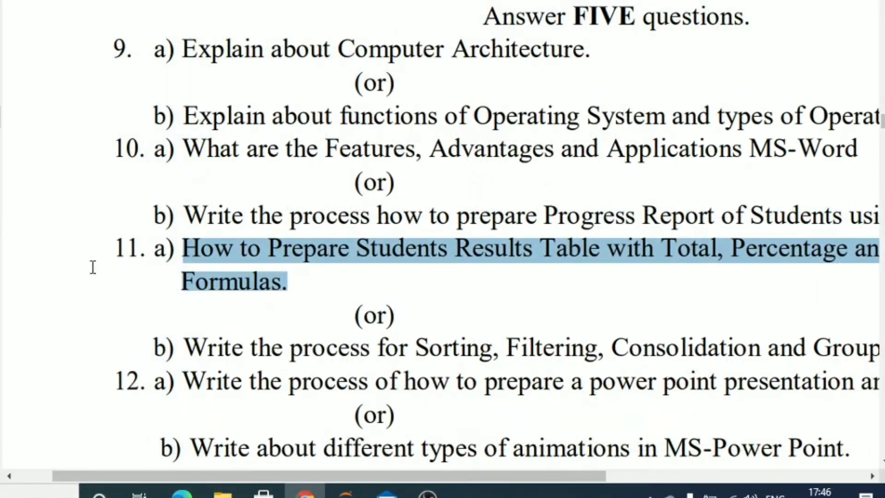
drag(134, 484, 252, 492)
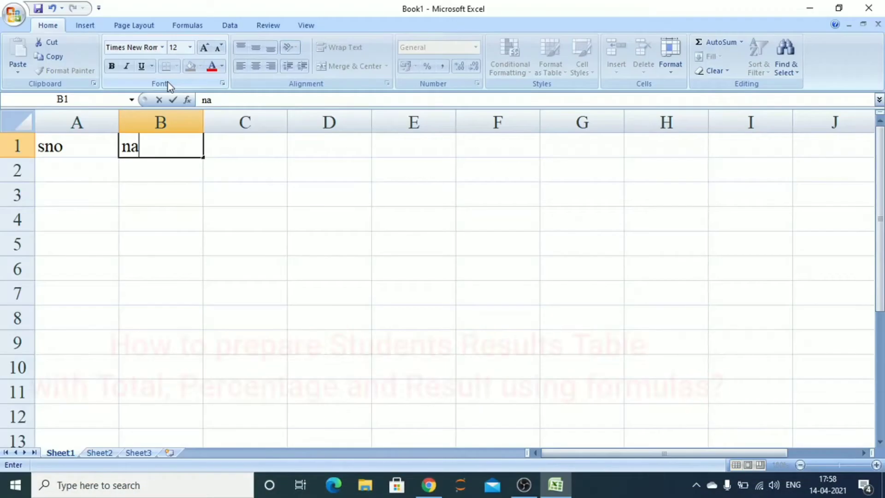
- In Excel, enter the column headings name, class, tel and eng in cells B1 to E1
text(me)
key(Tab)
text(class)
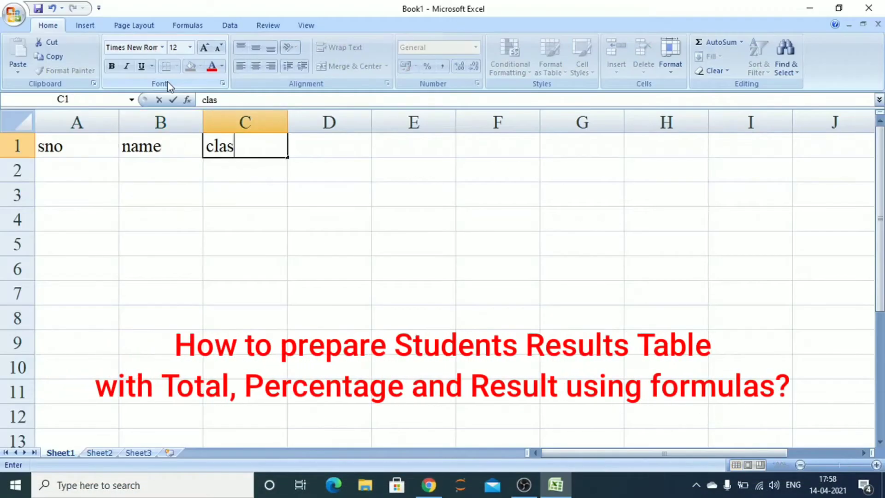
key(Tab)
text(tel)
key(Tab)
text(eng)
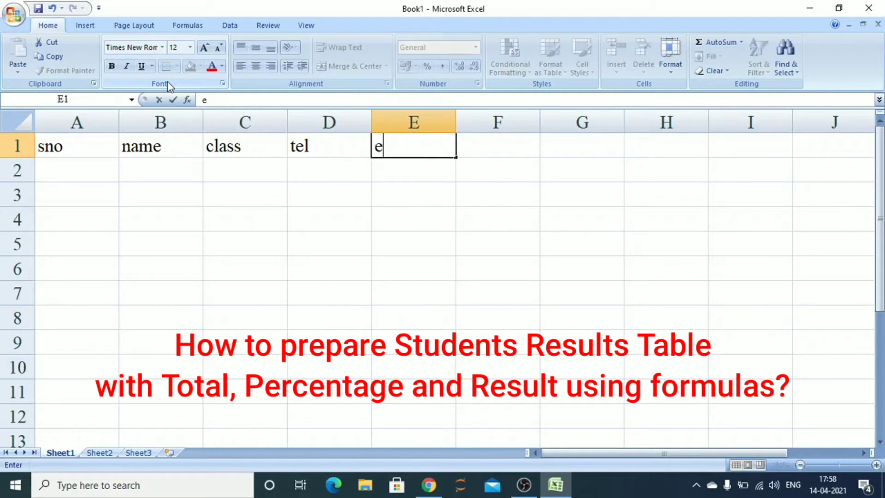
- Enter the remaining subject headings hin, maths, sci and soc in cells F1 to I1
key(Tab)
text(hin)
key(Tab)
text(maths)
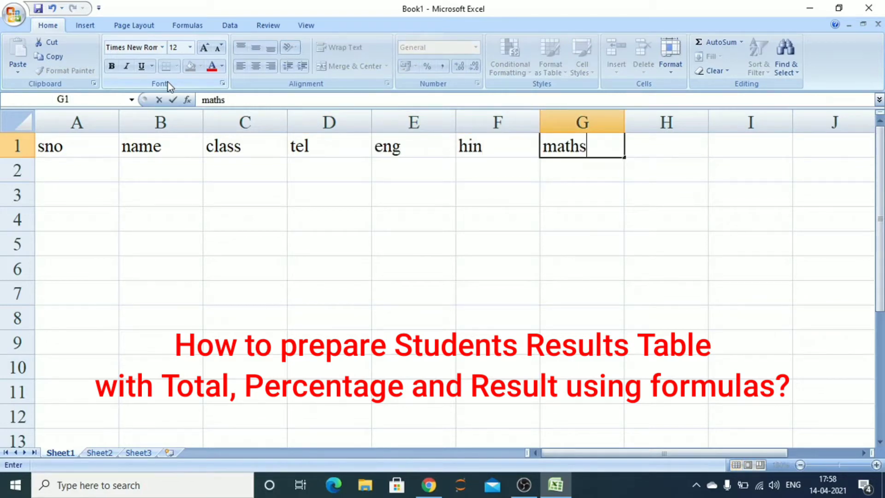
key(Tab)
text(sci)
key(Tab)
text(soc)
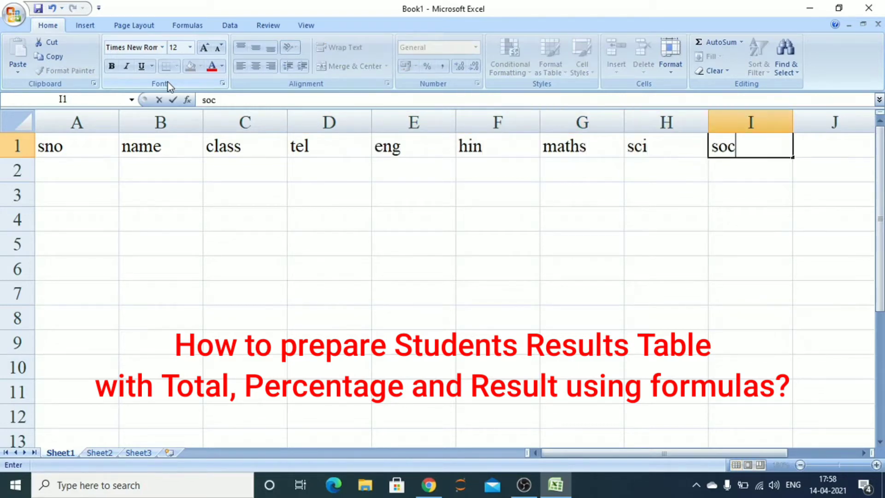
key(Tab)
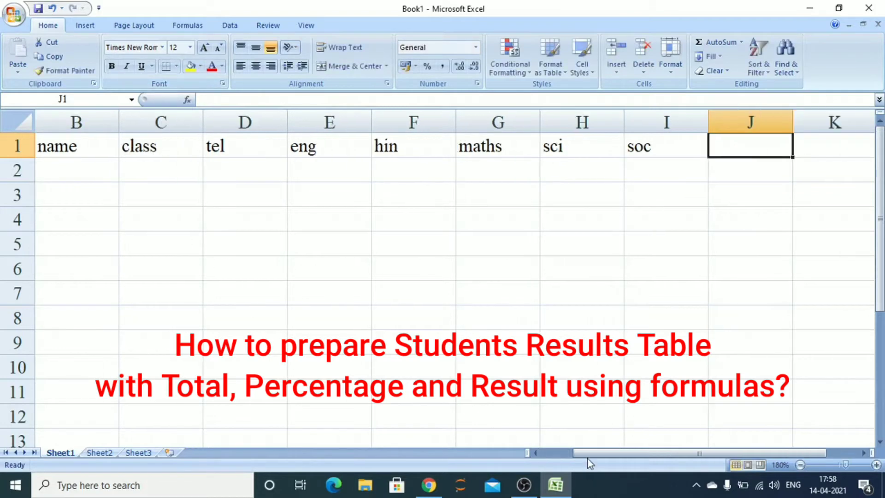
- Narrow the sno column, widen the name column and slightly narrow the class column
drag(587, 453, 529, 432)
drag(116, 122, 87, 122)
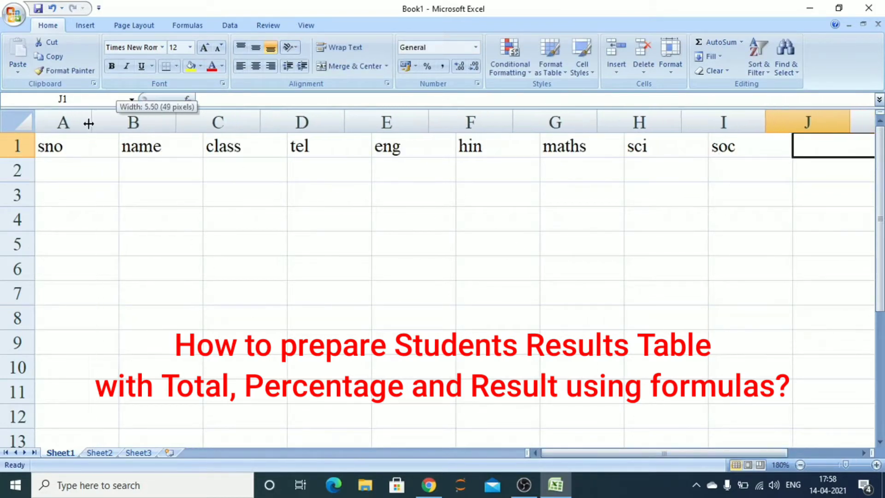
drag(172, 122, 184, 122)
drag(274, 124, 262, 122)
- Set the width of columns C through I to 7 and reduce it further to 6
drag(249, 122, 719, 143)
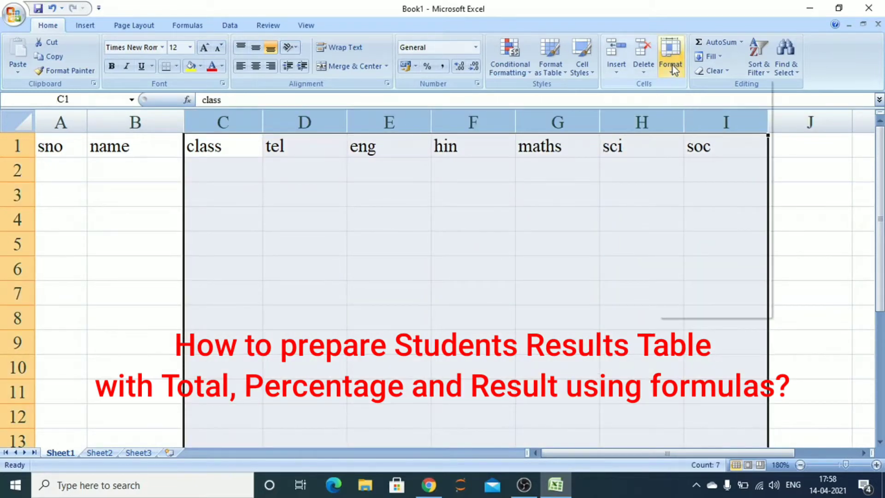
click(671, 65)
click(709, 136)
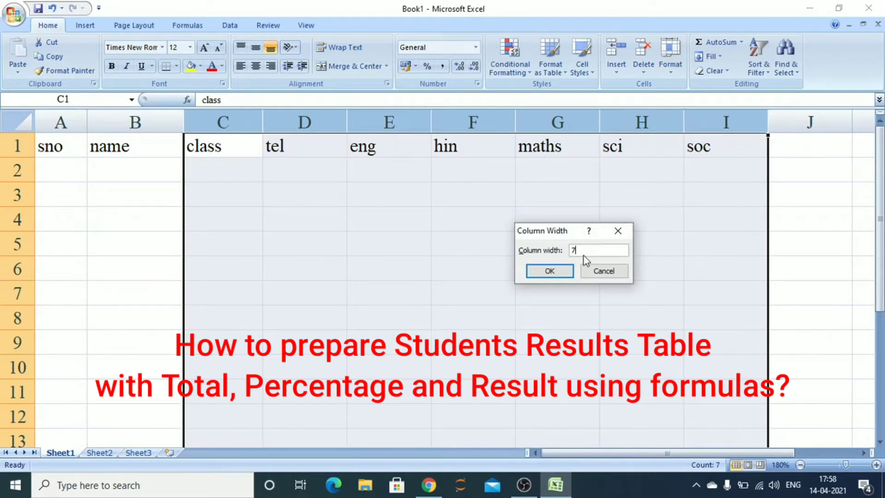
text(7)
key(Return)
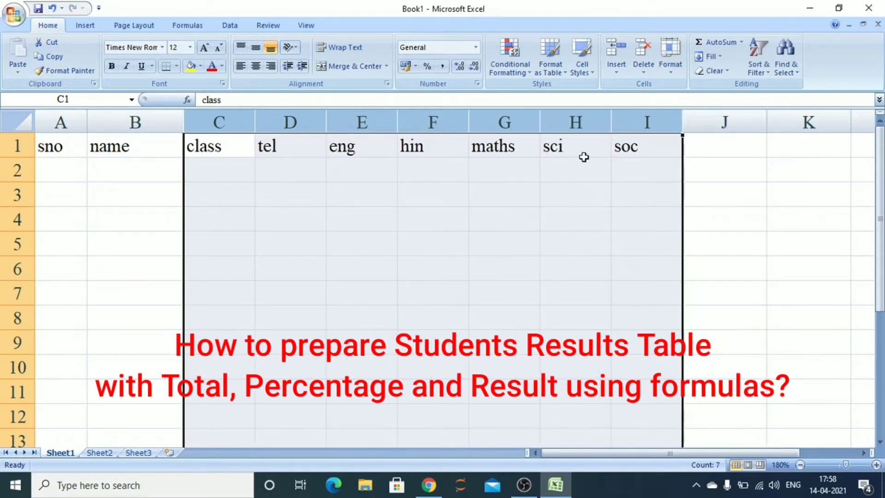
click(669, 66)
click(703, 133)
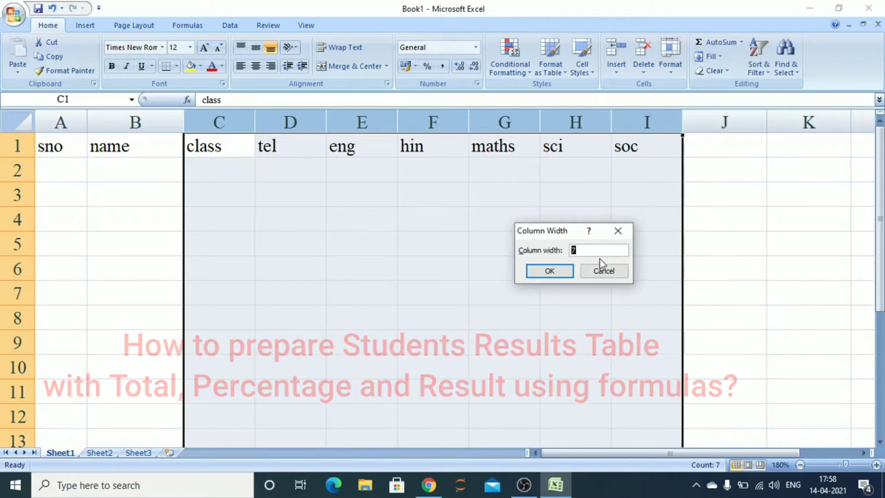
text(6)
key(Return)
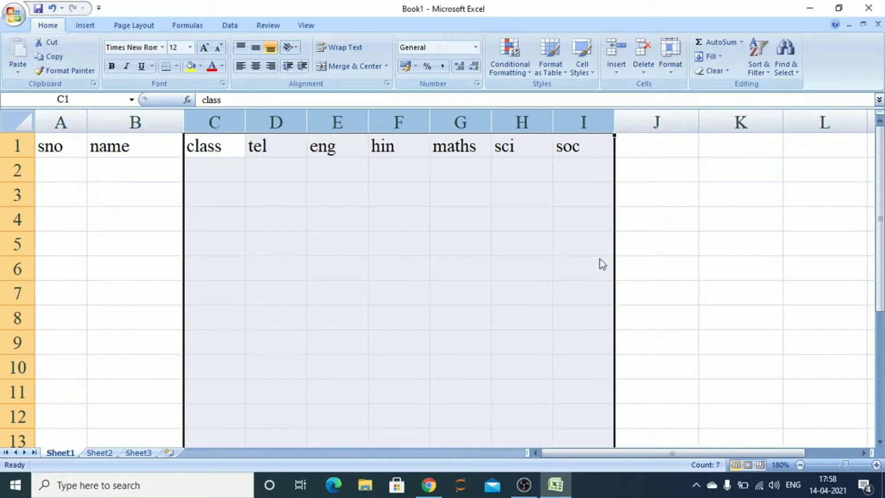
- Widen column B slightly, and narrow column A and columns J through L a little
click(211, 161)
drag(183, 122, 191, 123)
drag(87, 119, 79, 119)
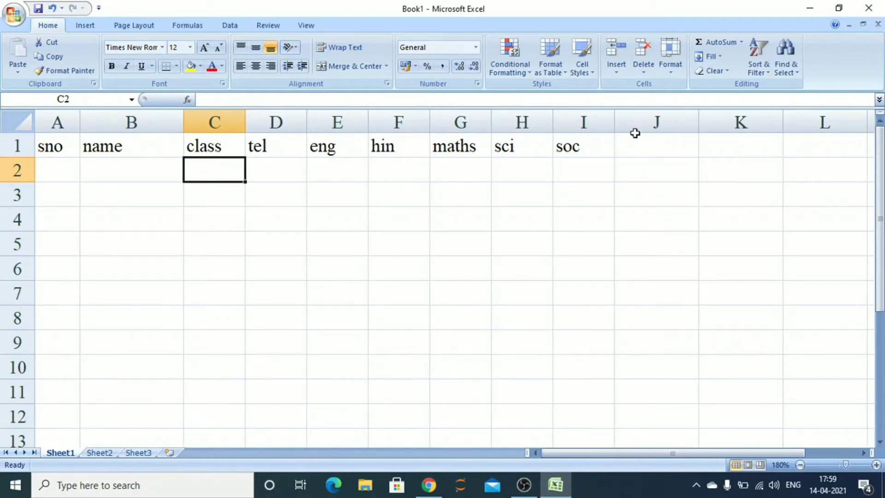
drag(680, 124, 804, 113)
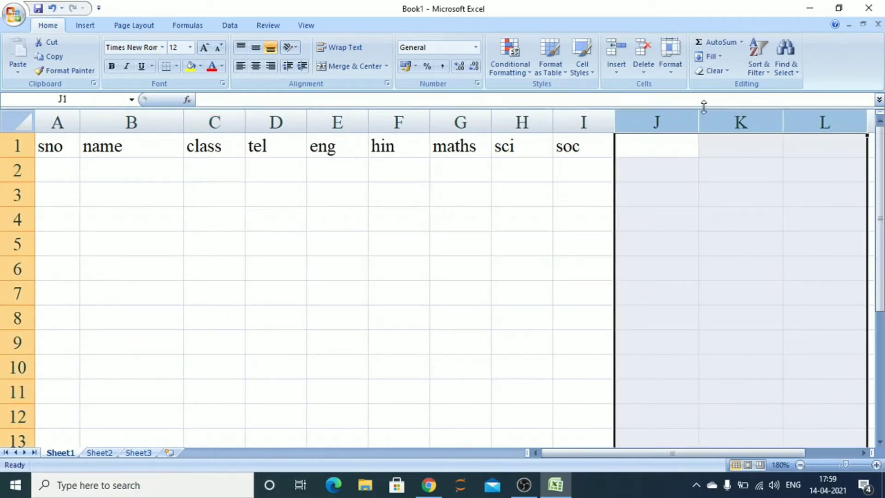
drag(866, 124, 855, 122)
- Enter the headings Total, Percentage and Result in cells J1 to L1, widening column K to fit its heading
click(661, 158)
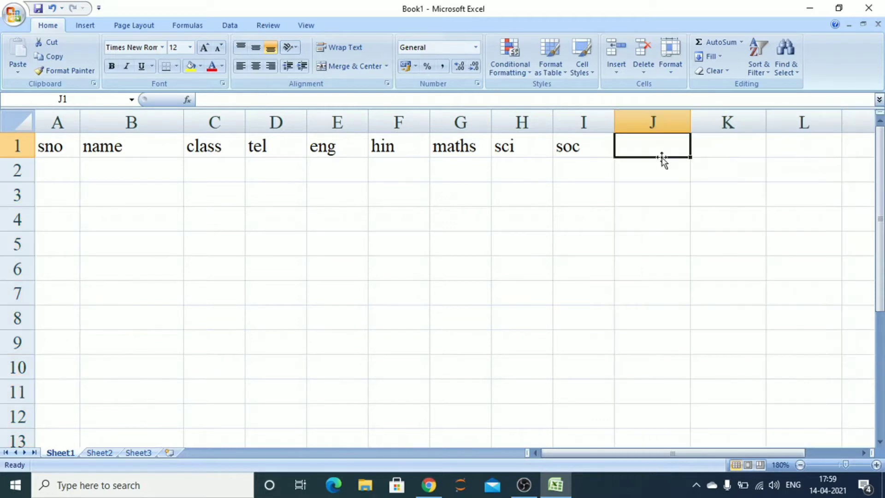
text(Total)
key(Tab)
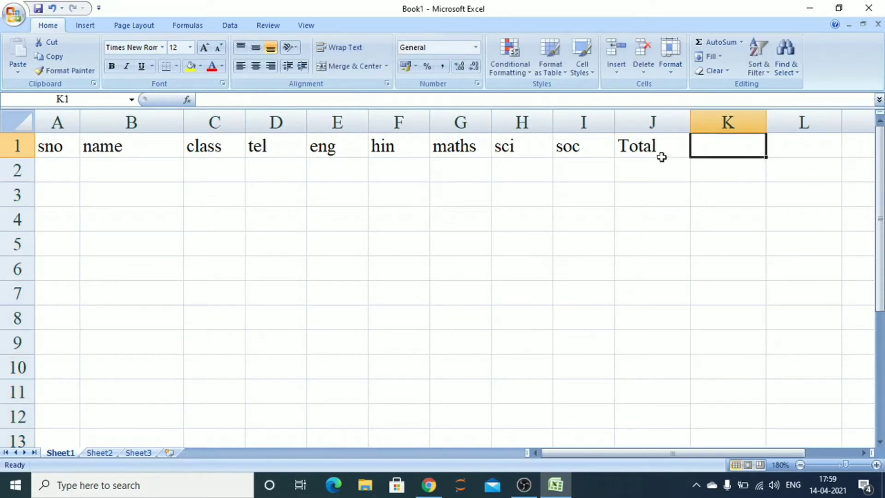
text(Percentag)
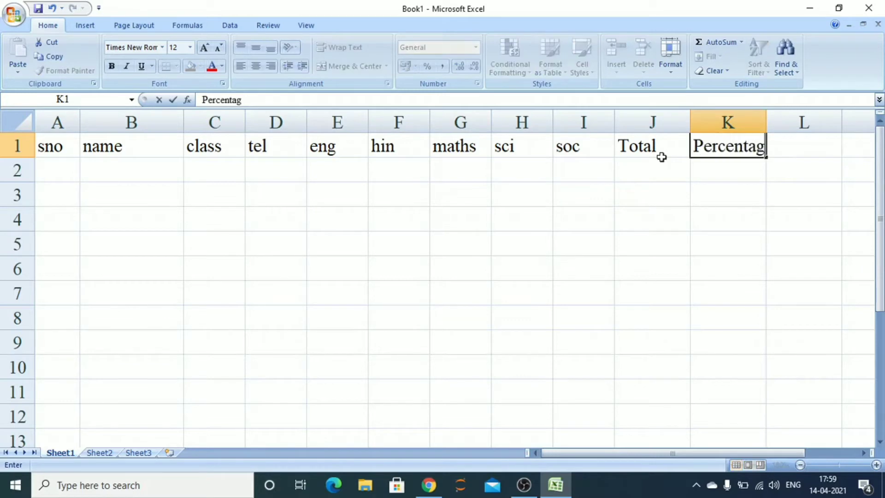
text(e)
click(760, 120)
drag(766, 122, 775, 122)
click(793, 146)
text(Resu)
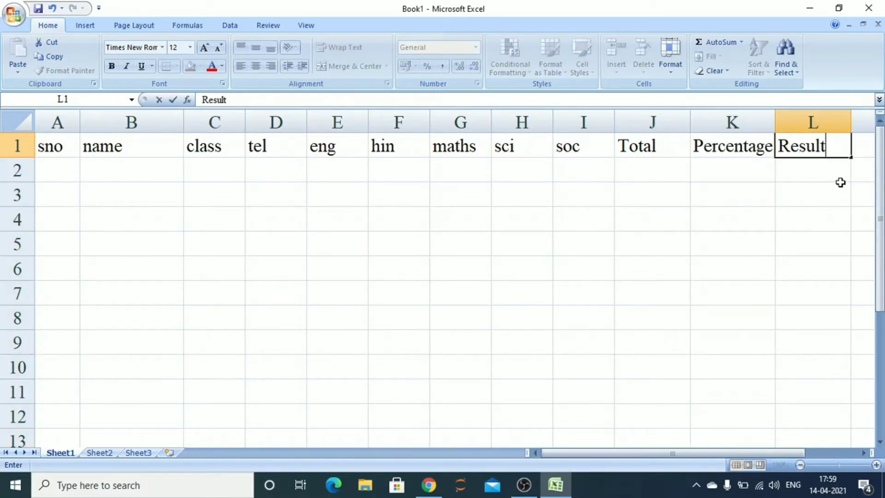
text(lt)
- Center the headings in A1 to L1, make them bold and color their text dark blue
drag(64, 145, 804, 147)
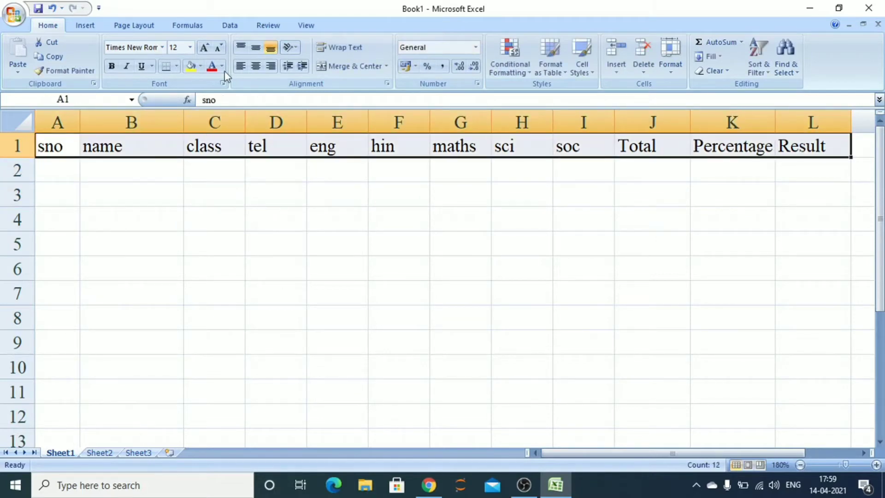
click(255, 65)
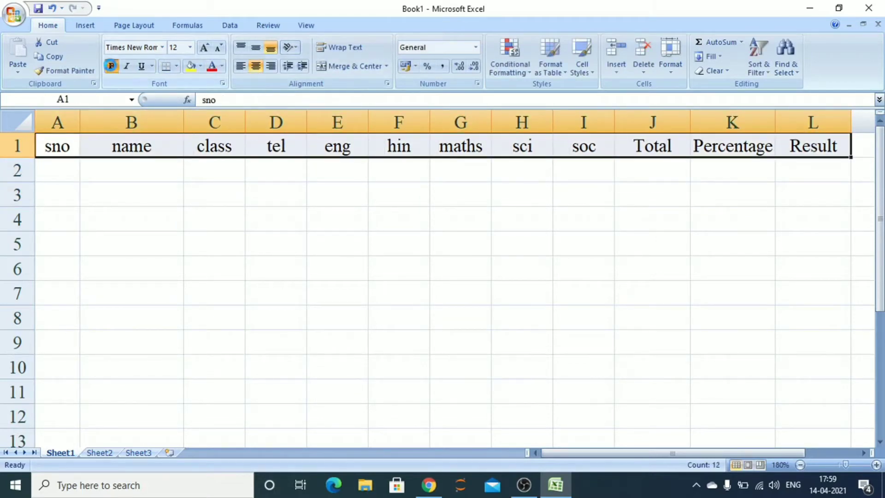
click(111, 66)
click(222, 66)
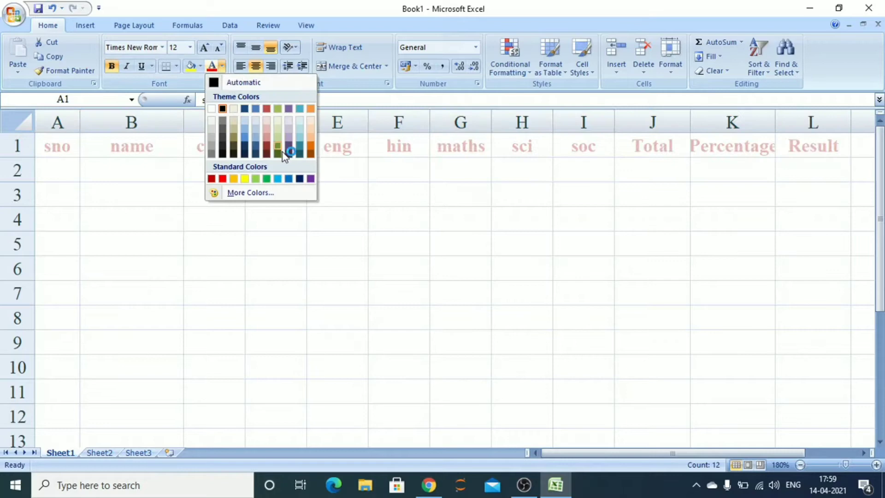
click(300, 179)
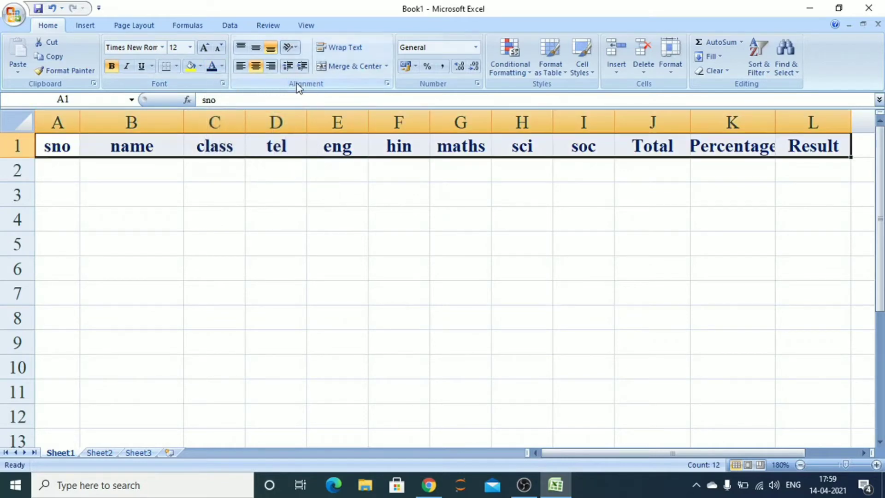
- Apply all borders to the heading cells and widen column K to fit the bold Percentage heading
click(177, 66)
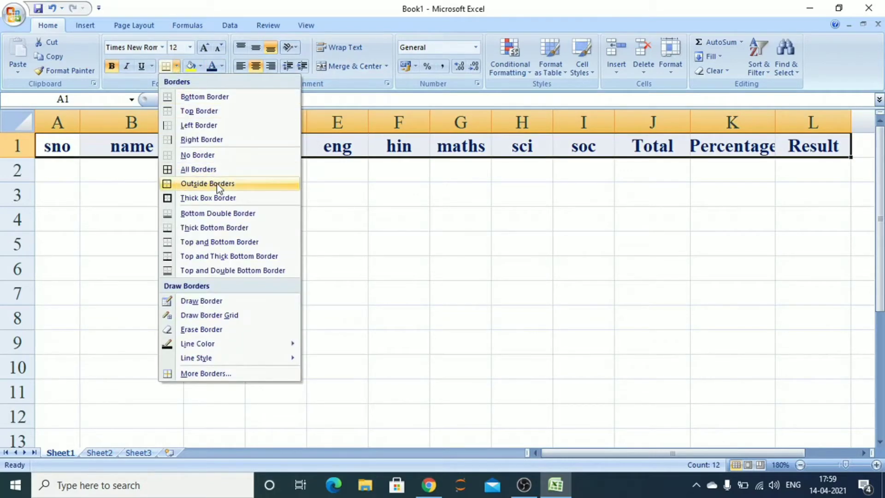
click(203, 169)
drag(775, 123, 782, 125)
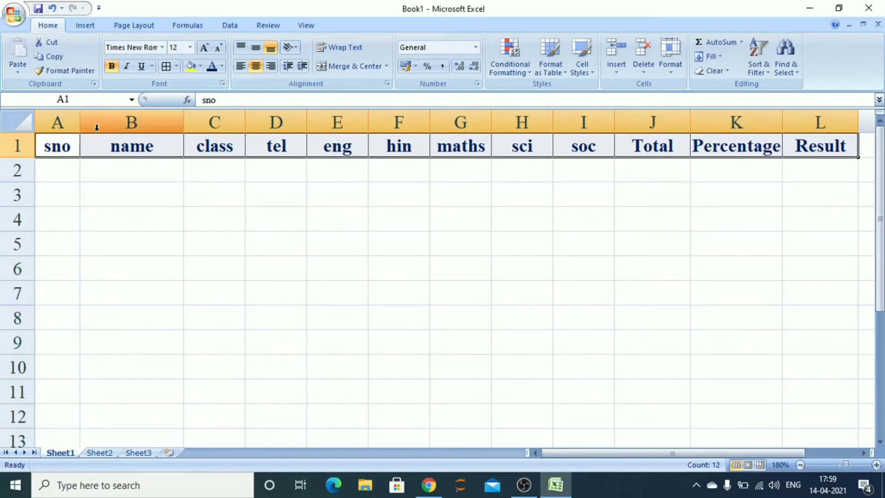
- Increase the height of rows 1 to 11 slightly
click(51, 179)
drag(16, 147, 21, 406)
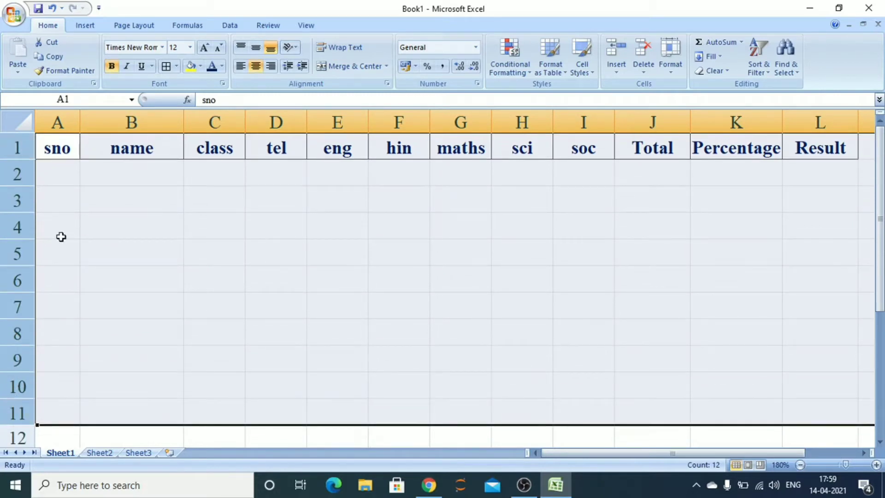
- Enter serial numbers 1 to 10 in A2 to A11 and center them
click(60, 179)
text(1 2 3 4 )
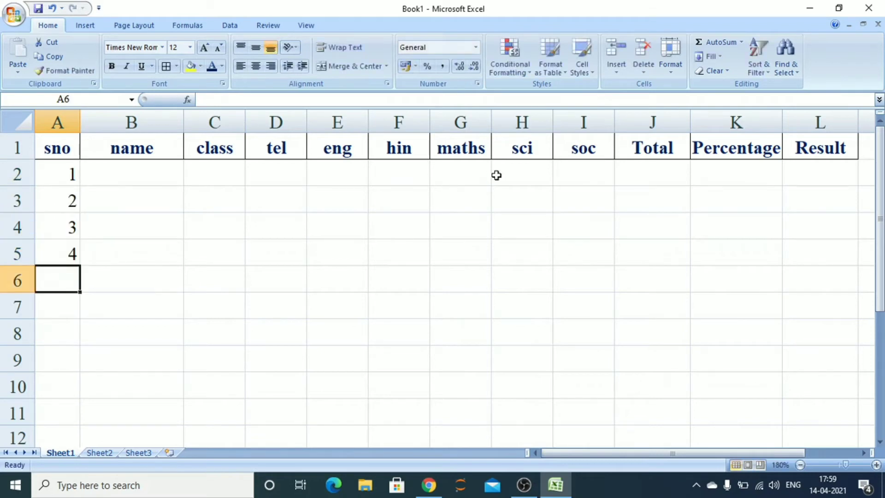
text(5 6 7 8)
key(Return)
text(9)
key(Return)
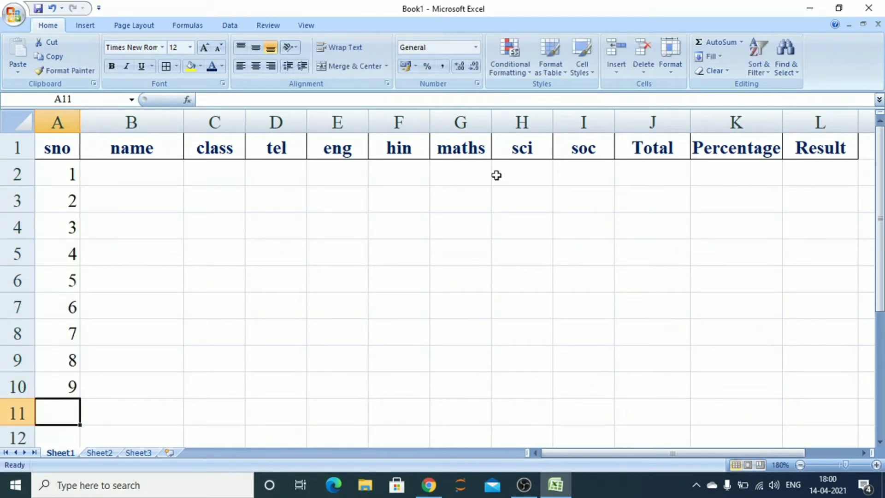
text(10)
click(179, 286)
drag(70, 177, 69, 412)
click(256, 67)
- Enter the first five students' names in B2 to B6
click(114, 173)
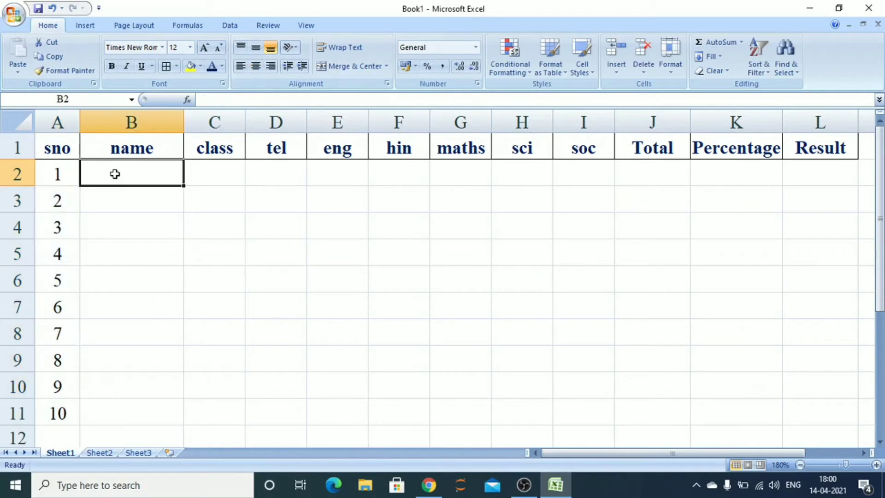
text(Ramya)
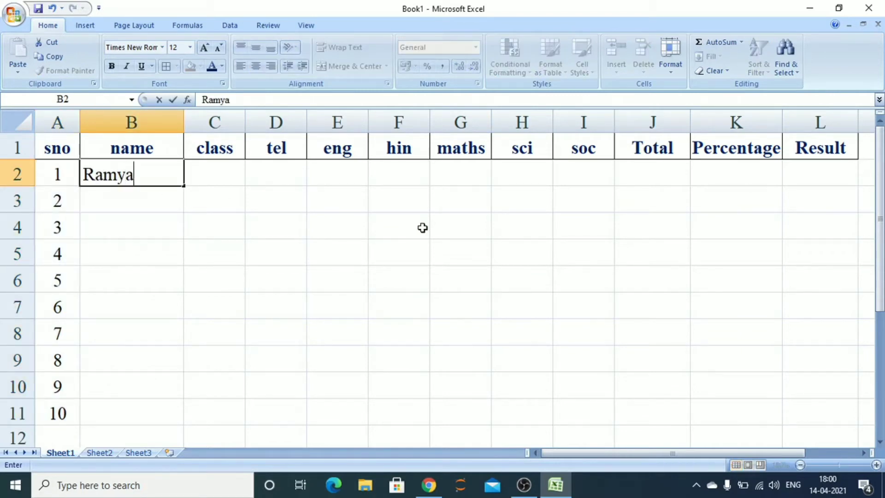
key(Return)
text(Ramani)
key(Return)
text(Rajani)
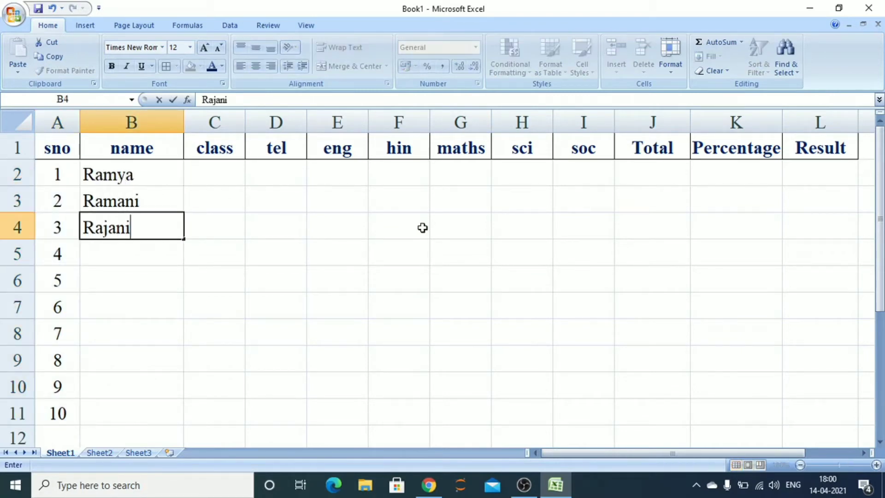
key(Return)
text(Siri)
key(Return)
text(Sr)
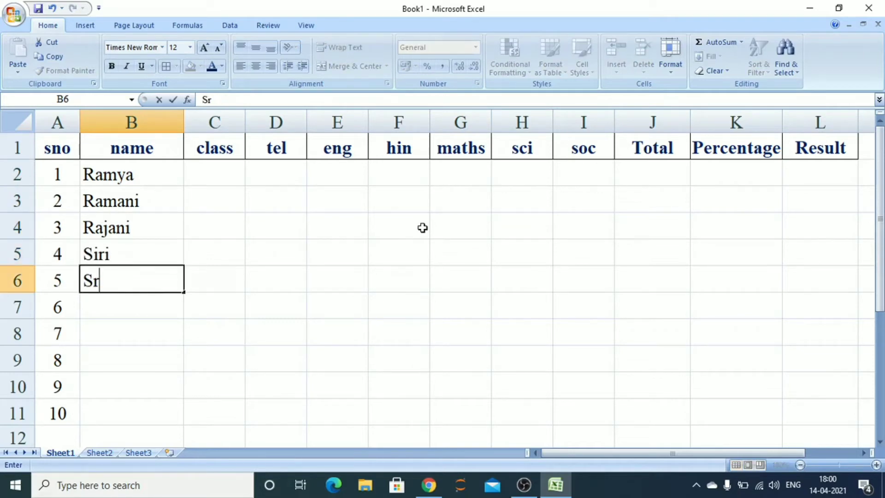
text(avani)
key(Return)
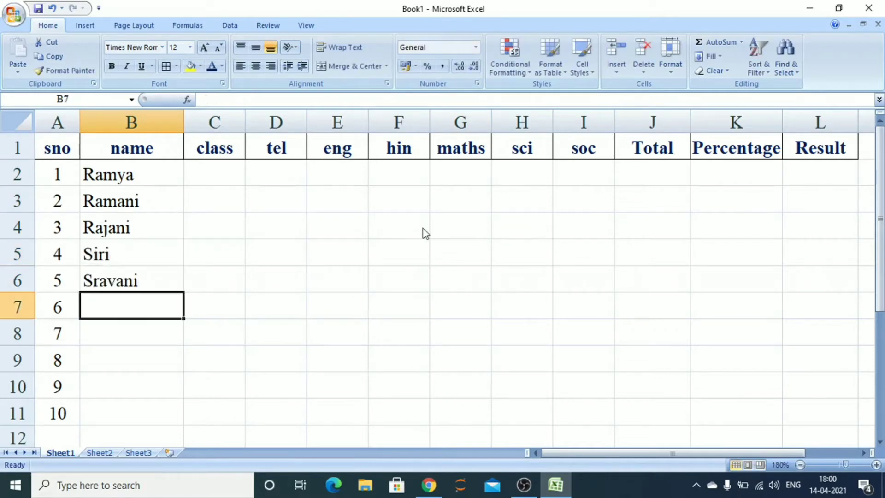
- Enter the remaining five students' names in B7 to B11
text(Anju)
key(Return)
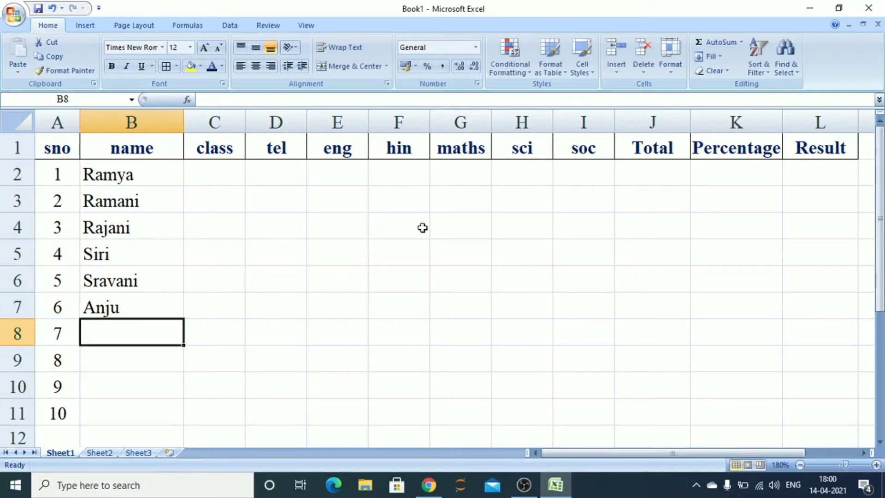
text(Pranavi)
key(Return)
text(Vyshnavi)
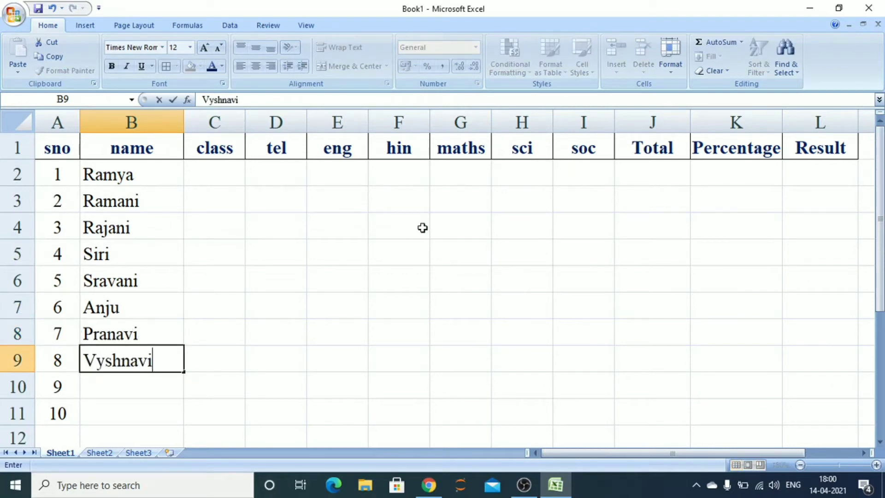
key(Return)
text(Harshini)
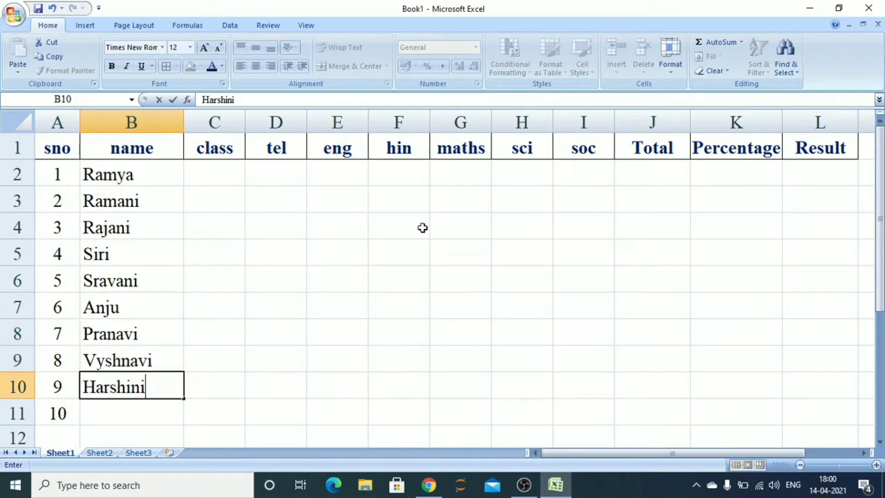
key(Return)
text(Han)
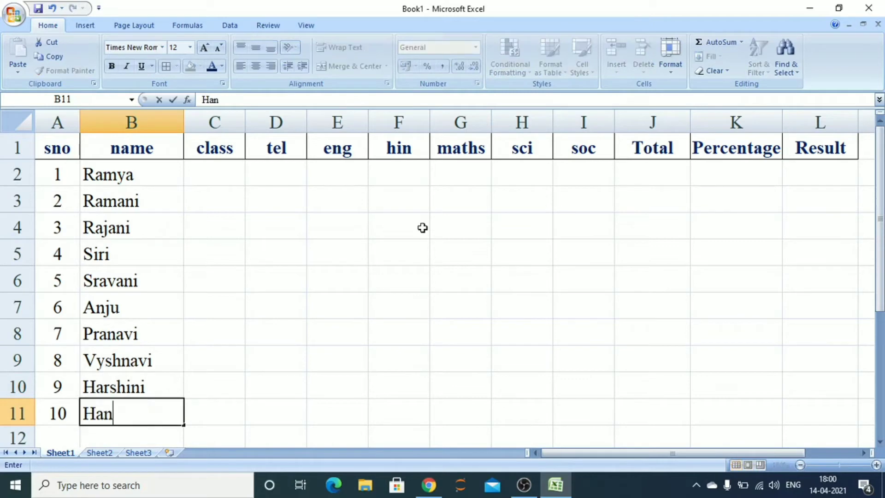
key(Right)
- Enter class 10 in C2, copy it down to C11 and center the values
key(Up)
key(Up)
key(Up)
key(Up)
key(Up)
key(Up)
key(Up)
key(Up)
key(Up)
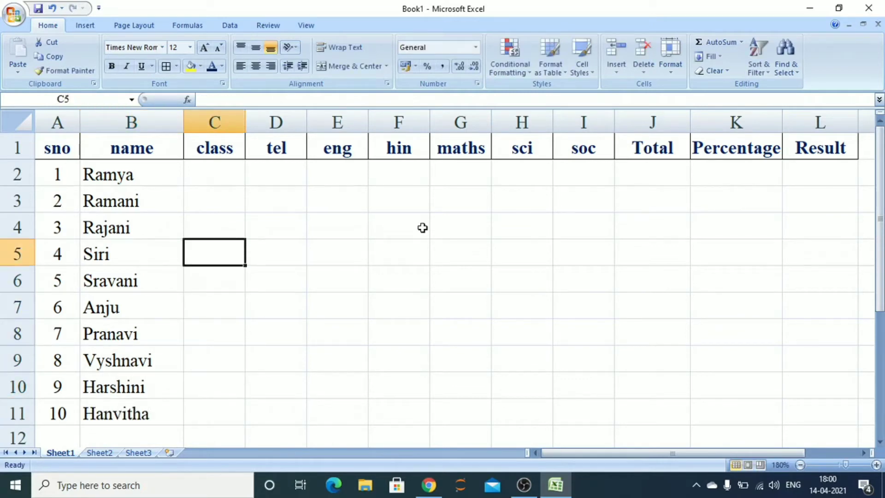
text(10)
key(ctrl+Return)
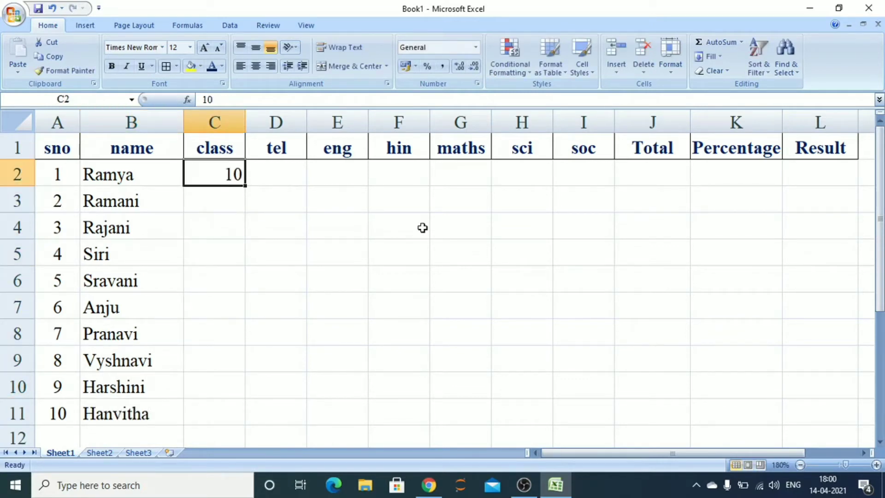
drag(245, 185, 232, 415)
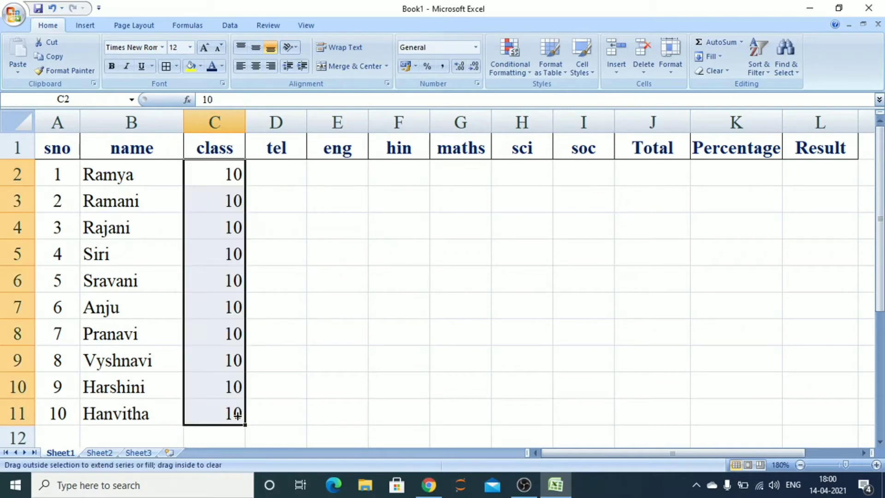
- Enter the first student's subject marks 77, 88, 78, 89, 98 and 89 in D2 to I2
click(274, 170)
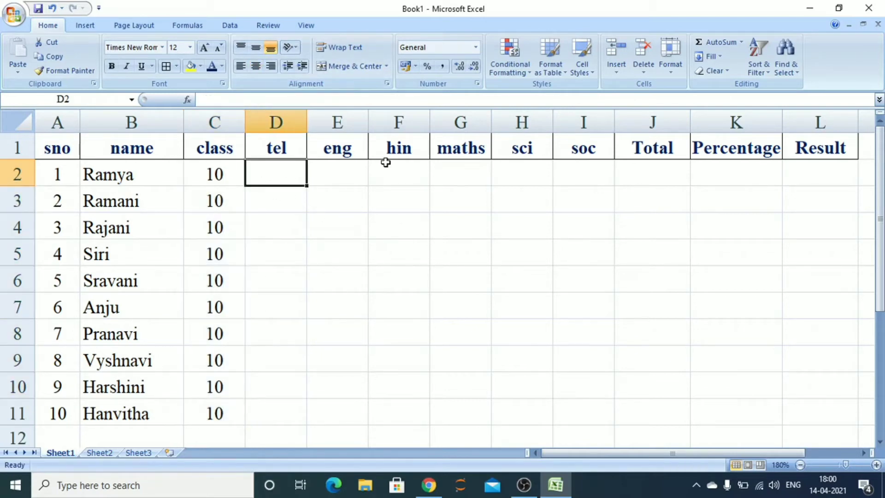
text(77)
key(Tab)
text(88)
key(Tab)
text(78)
key(Tab)
text(89)
key(Tab)
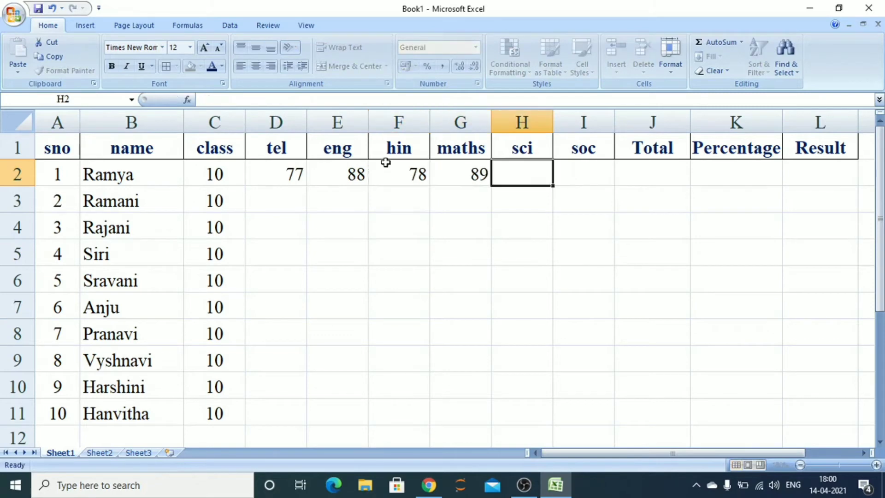
text(98)
key(Tab)
text(89)
- Enter the second student's tel mark of 89 in D3
key(Down)
key(Left)
key(Left)
key(Left)
key(Left)
key(Left)
text(9)
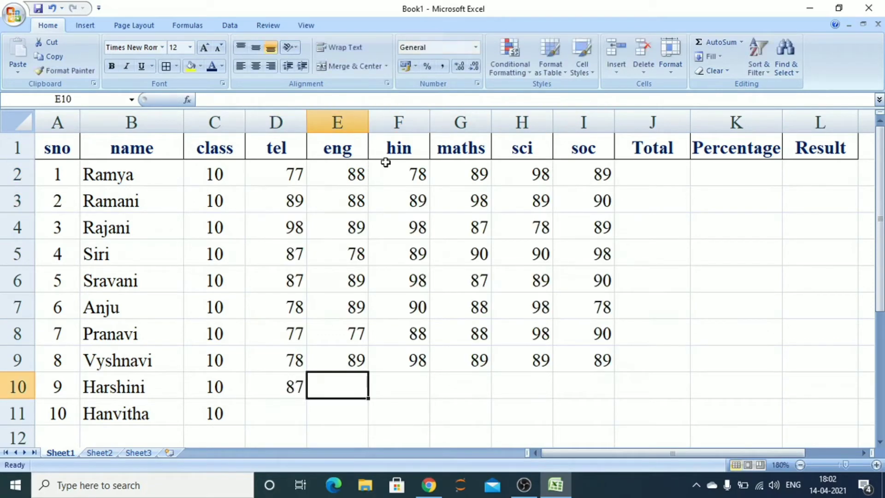
- Enter the ninth student's remaining marks 89, 88, 87, 88 and 89 in E10 to I10
text(89)
key(Tab)
text(8)
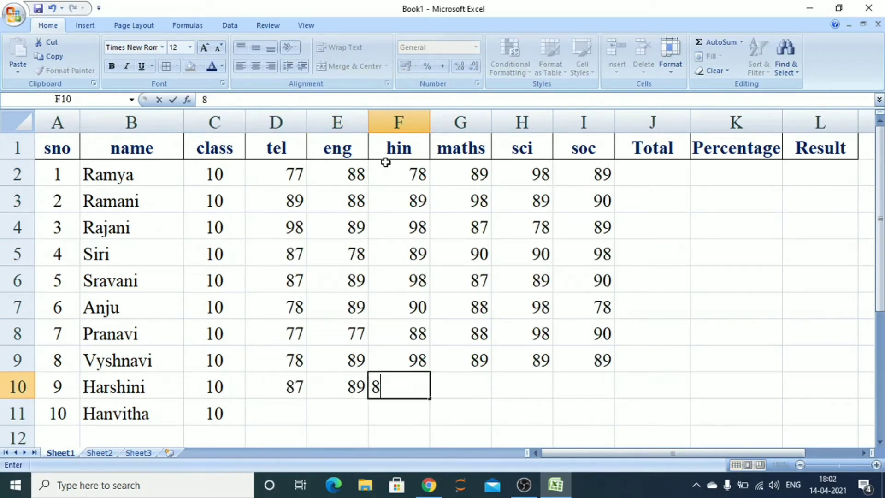
text(8)
key(Tab)
text(87)
key(Tab)
text(88)
key(Tab)
text(89)
- Enter the tenth student's marks 90, 92, 92, 91, 90 and 88 in D11 to I11
key(Down)
key(Left)
key(Left)
key(Left)
key(Left)
key(Left)
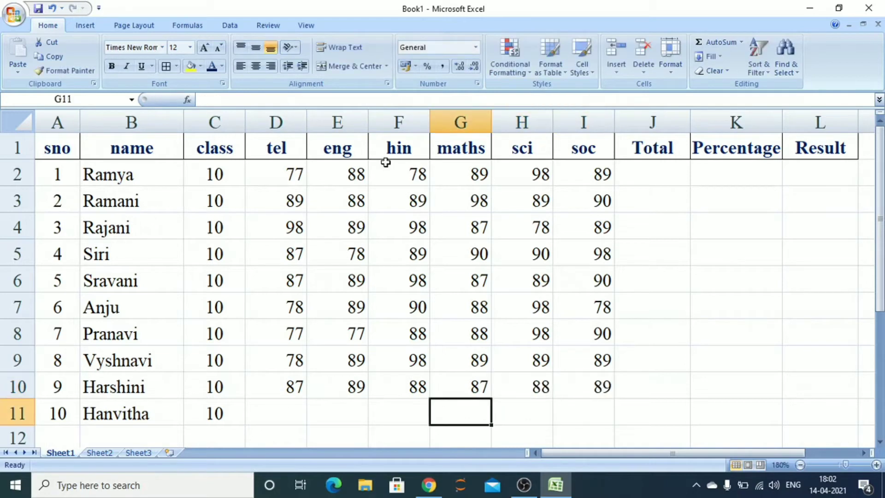
text(90)
key(Tab)
text(92)
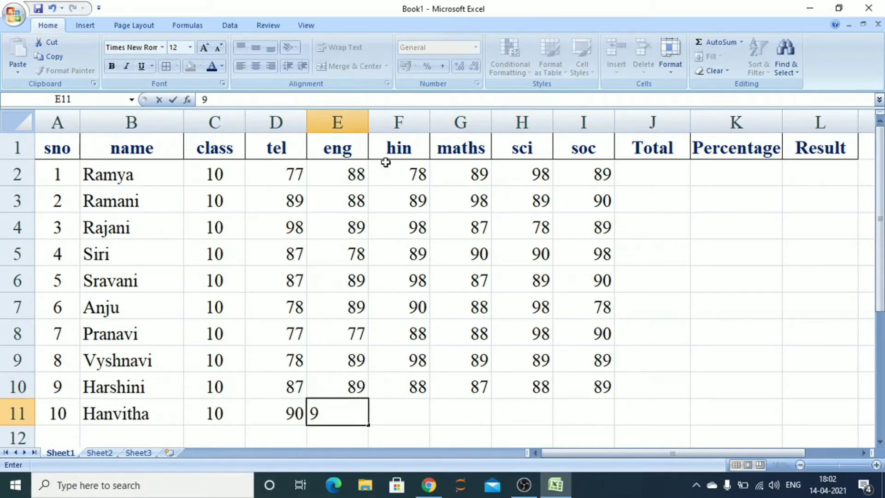
key(Tab)
text(92)
key(Tab)
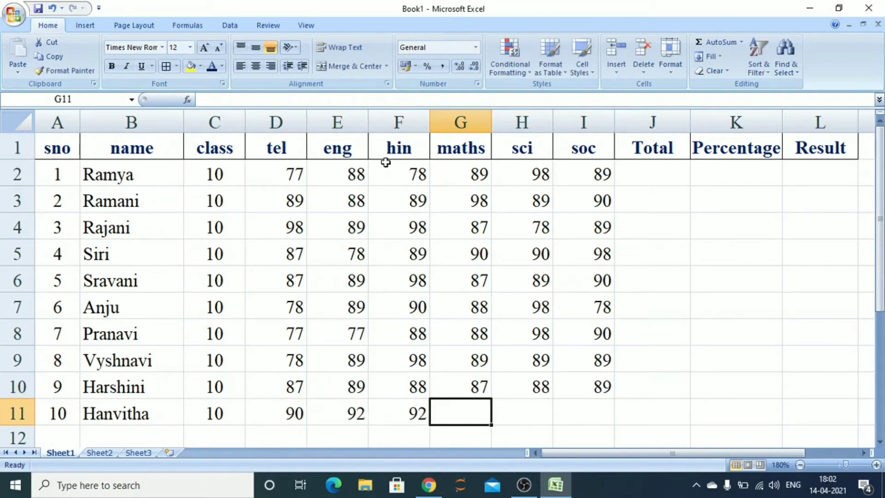
text(91)
key(Tab)
text(90)
key(Tab)
text(88)
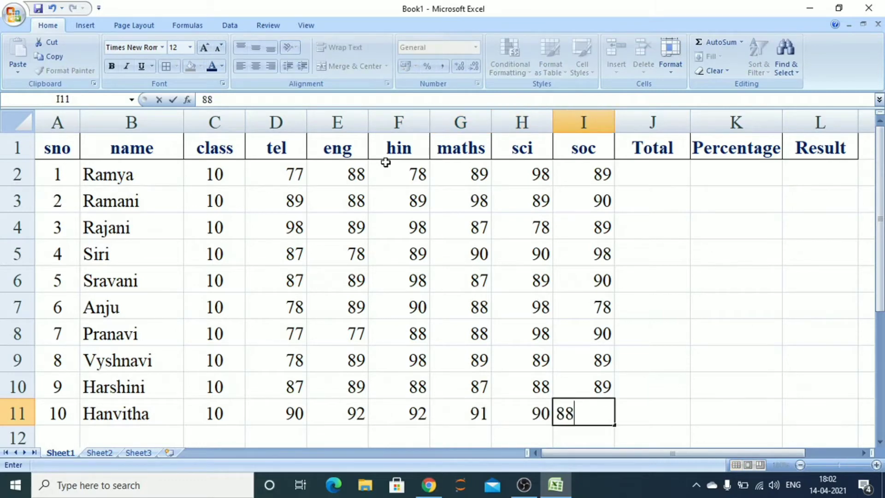
key(Tab)
- Calculate the first student's total in J2 with the formula =SUM(D2:I2)
key(Up)
key(Up)
key(Up)
key(Up)
key(Up)
key(Up)
key(Up)
key(Up)
key(Up)
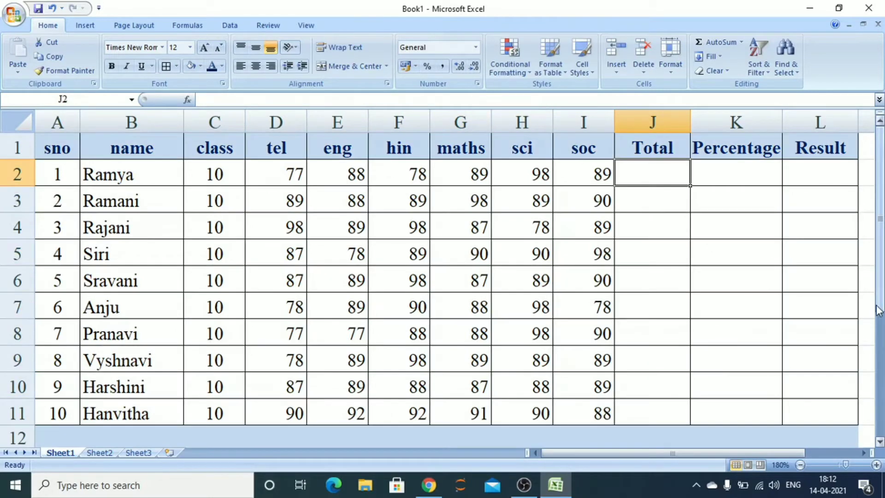
text(=)
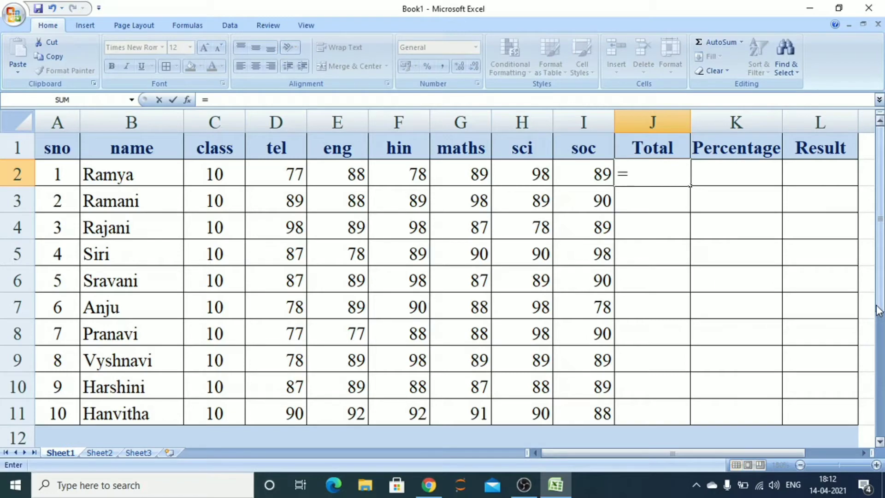
text(sum)
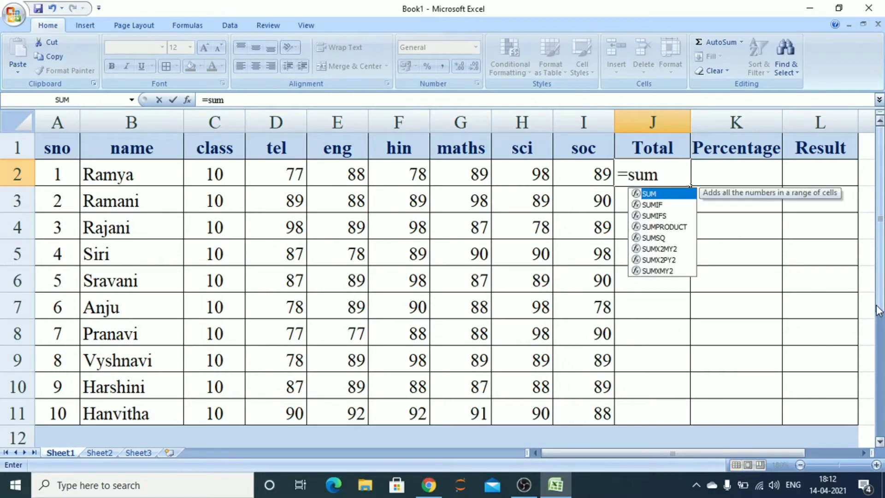
text(()
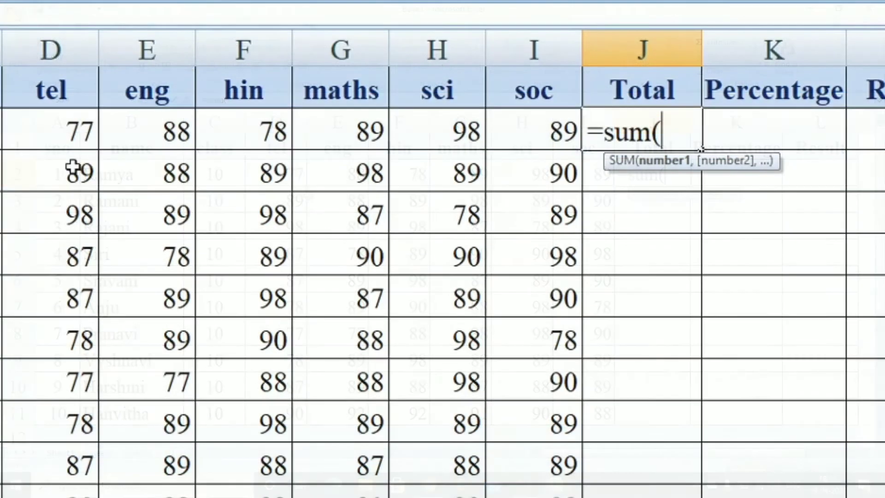
drag(47, 126, 513, 138)
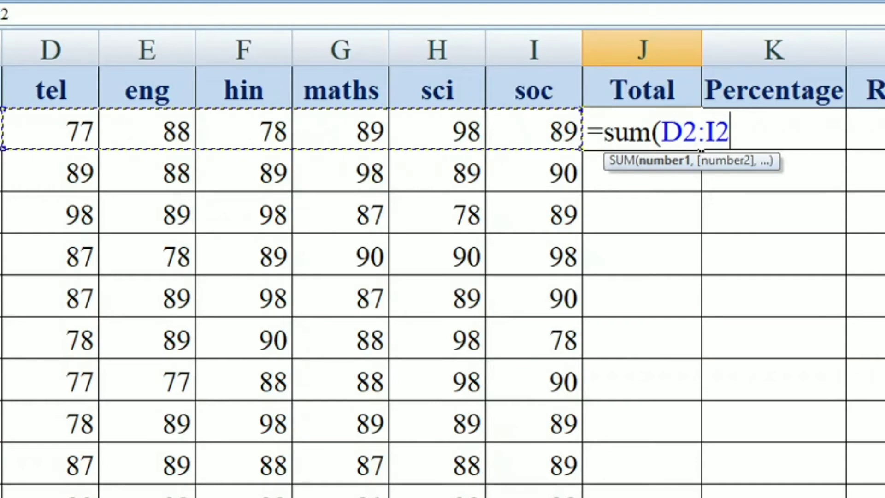
text())
key(Return)
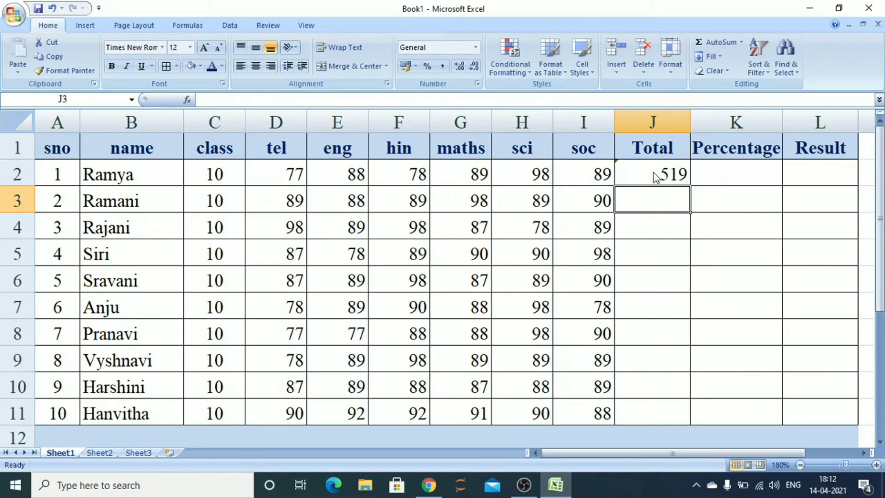
- Copy the total formula from J2 down to J11 and center the totals
click(650, 175)
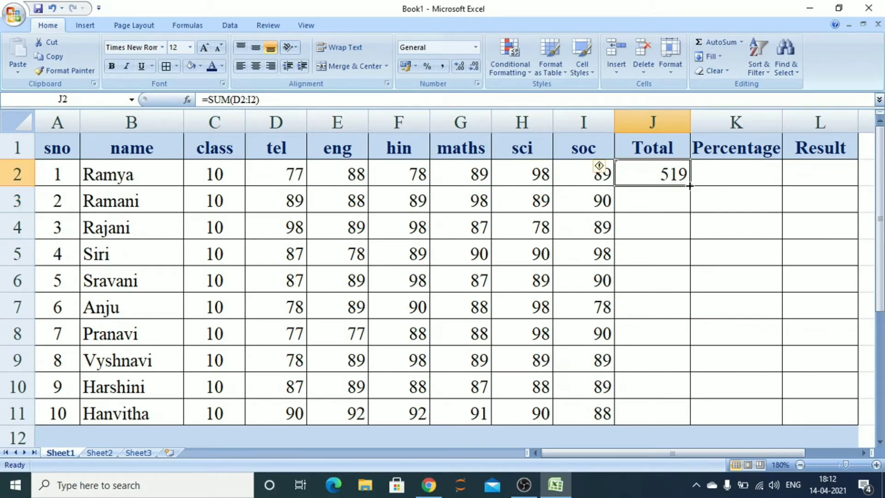
drag(689, 185, 690, 419)
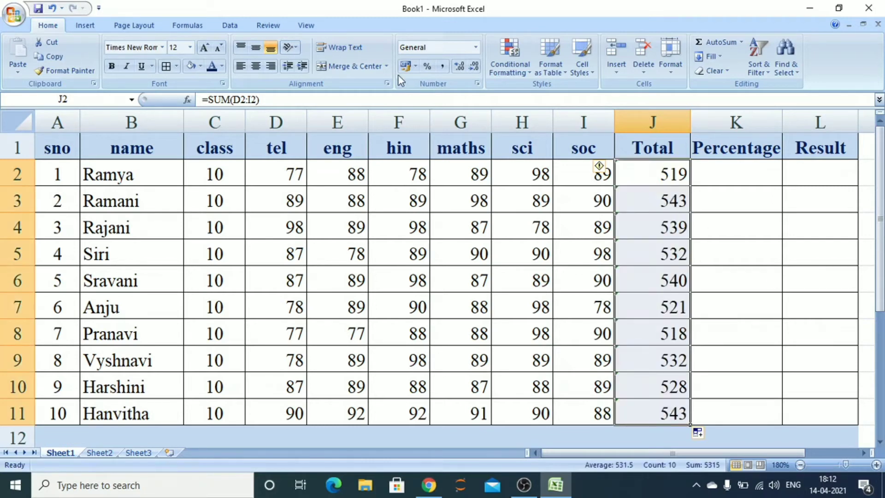
click(255, 65)
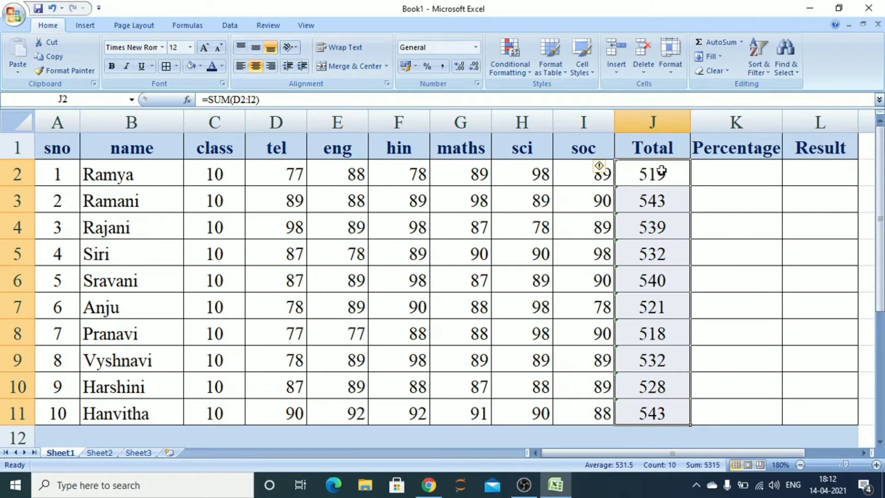
- Calculate the first student's percentage in K2 with the formula =AVERAGE(D2:I2)
click(715, 177)
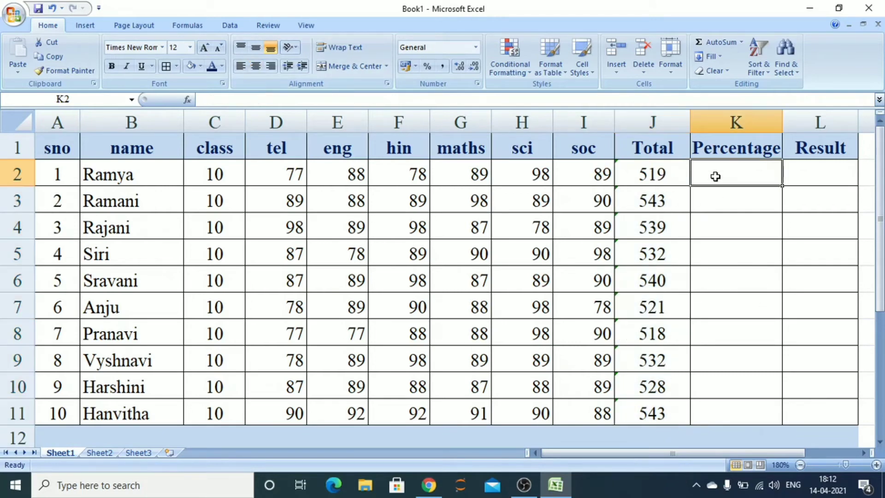
text(=average)
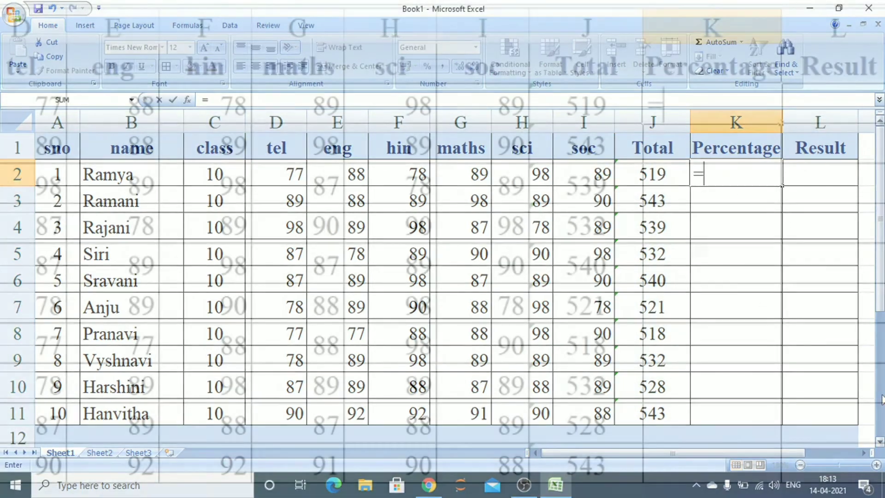
text(()
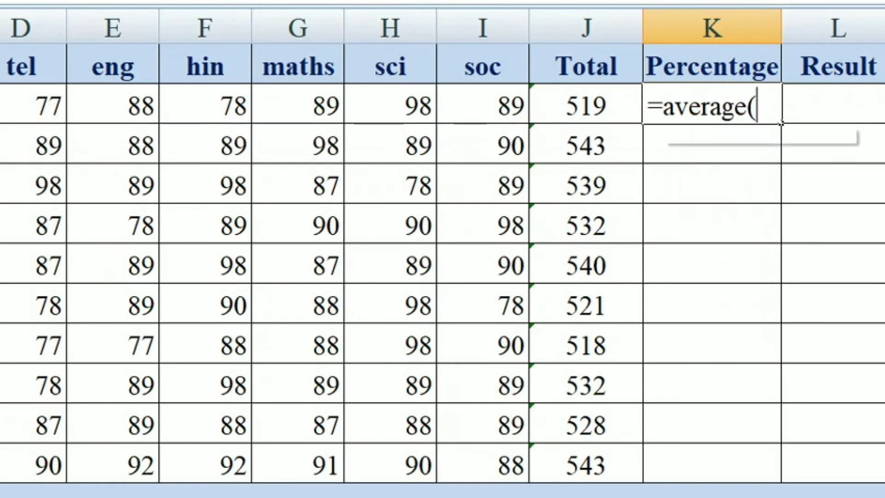
drag(39, 107, 467, 106)
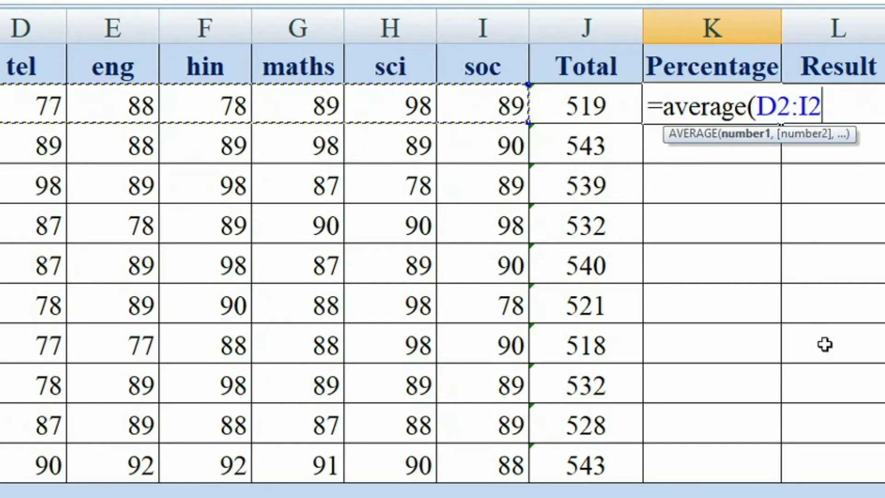
text())
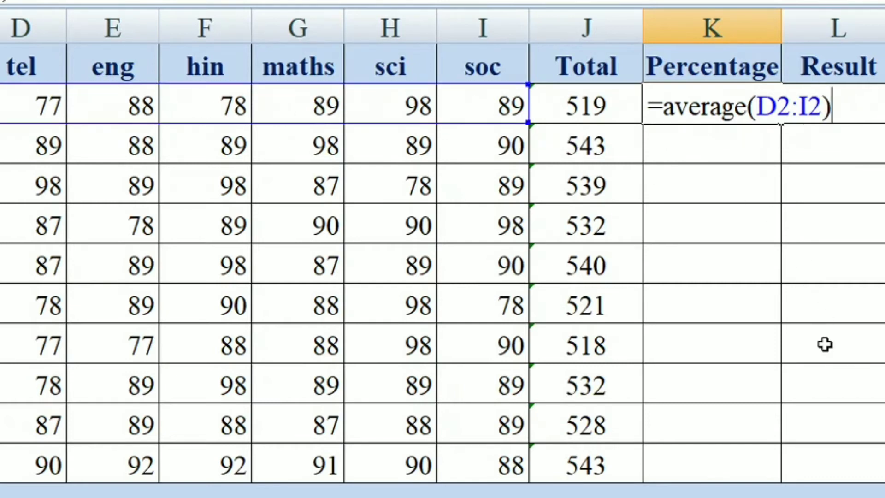
key(Return)
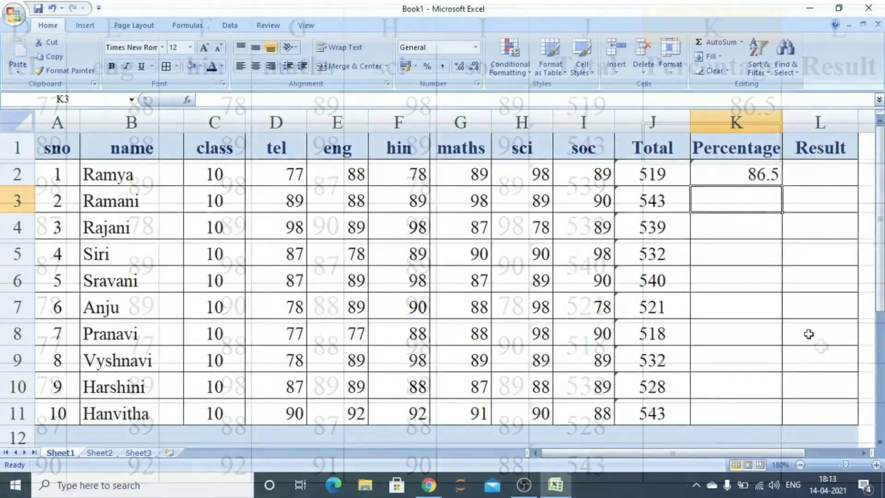
- Copy the percentage formula from K2 down to K11 and show the percentages with two decimal places
click(748, 104)
drag(781, 184, 777, 414)
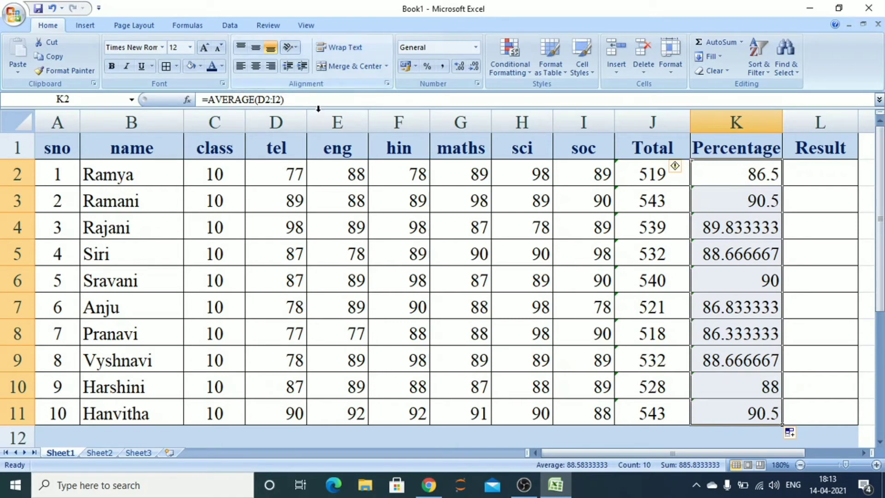
click(457, 69)
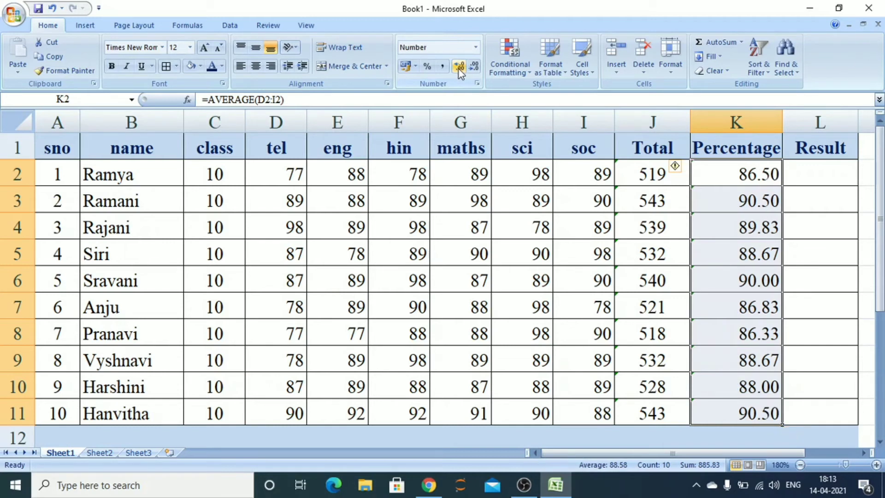
- Begin the first student's result formula in L2 with =IF(AND( and the conditions D2>=35 and E2>=35
click(804, 176)
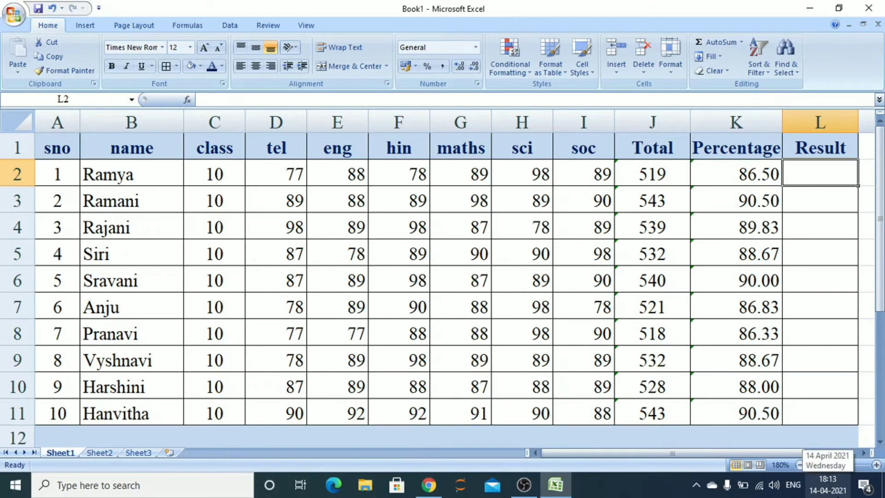
text(=)
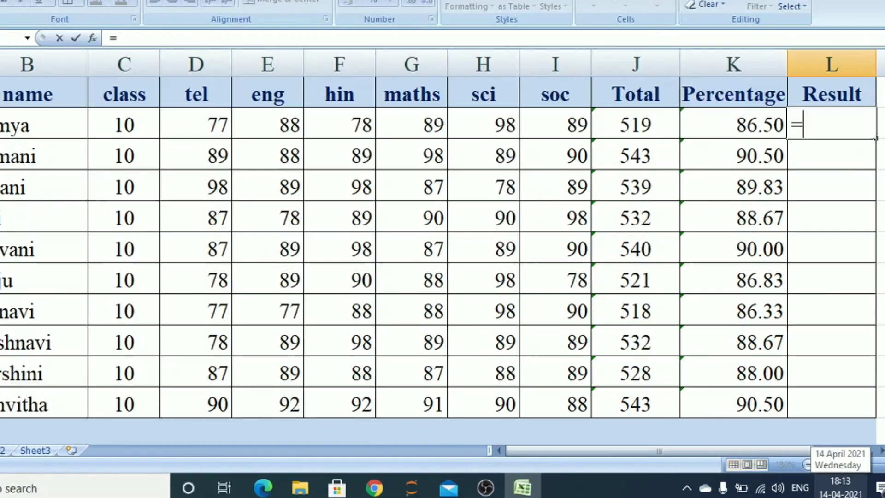
text(if(and()
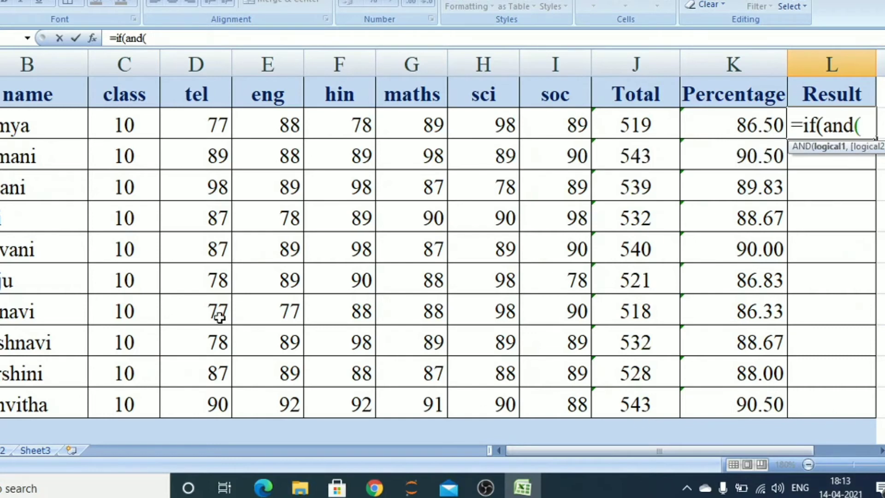
click(205, 128)
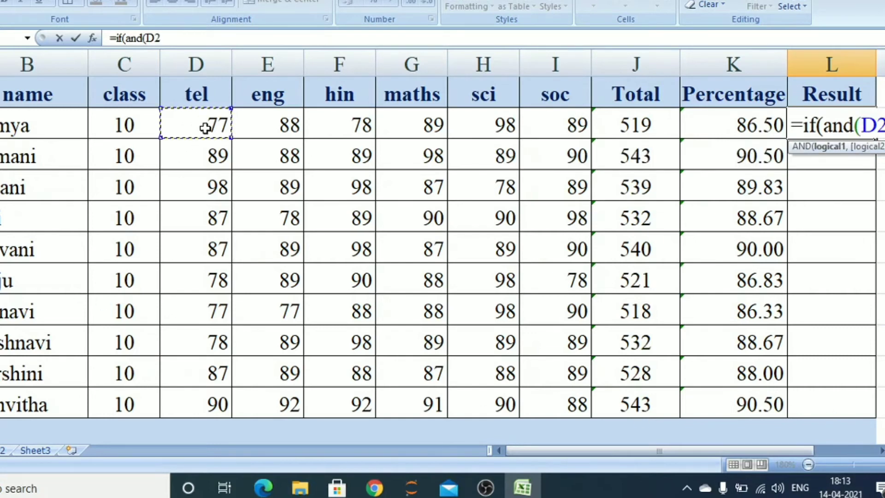
text(>=35,)
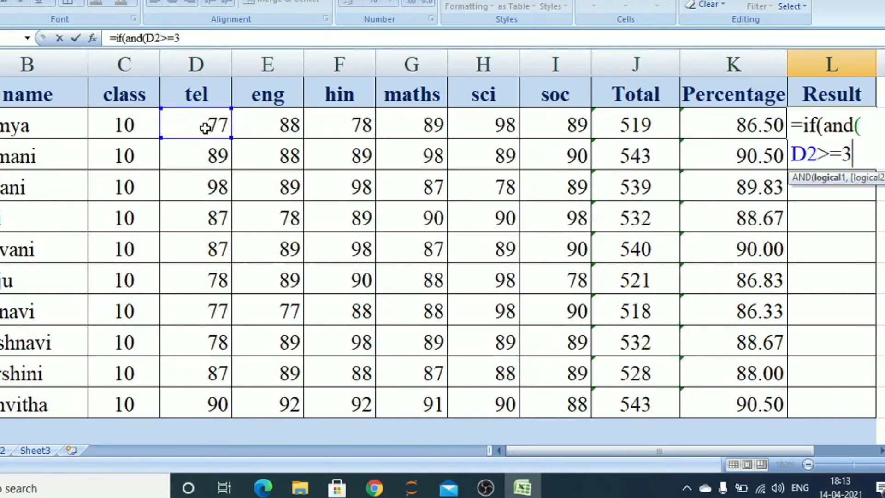
click(260, 128)
text(>=)
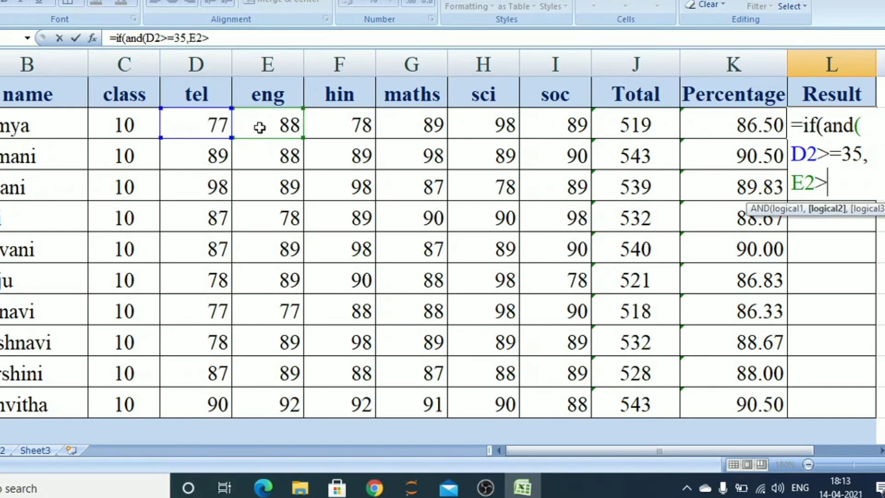
text(35,)
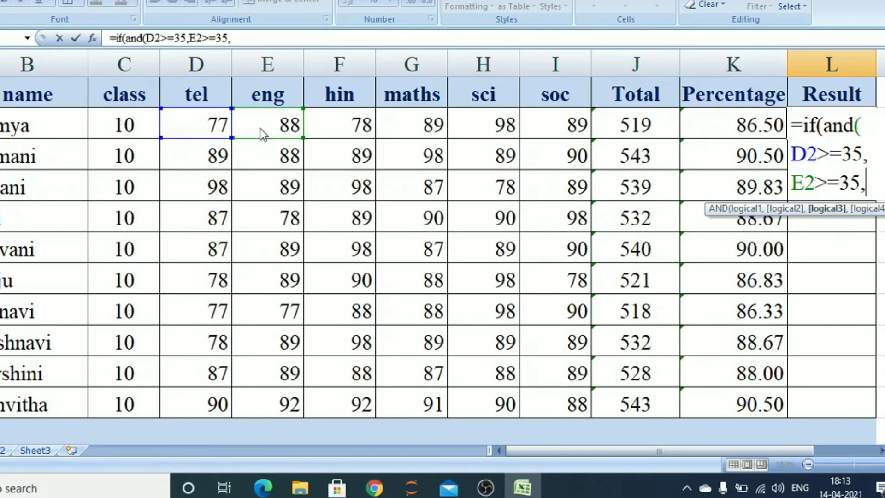
- Add the Hindi and maths conditions F2>=35 and G2>=35 to the AND test in L2's formula
click(880, 450)
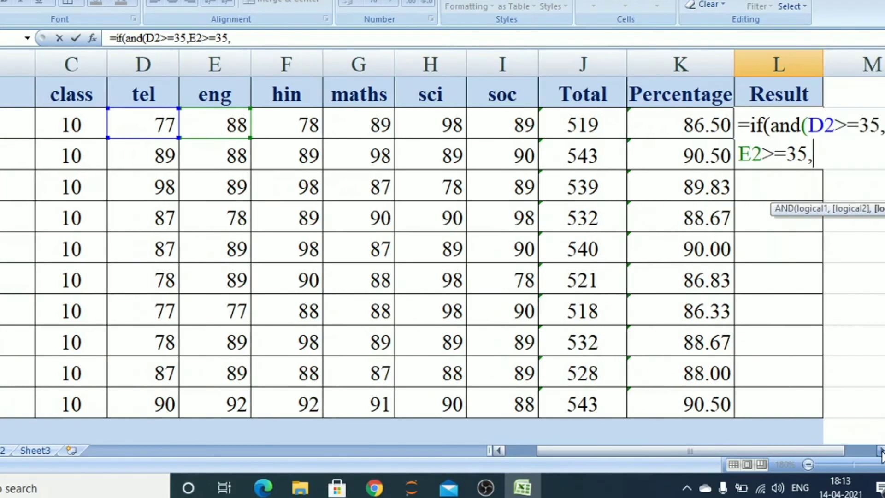
click(880, 450)
click(880, 450)
click(880, 450)
click(880, 450)
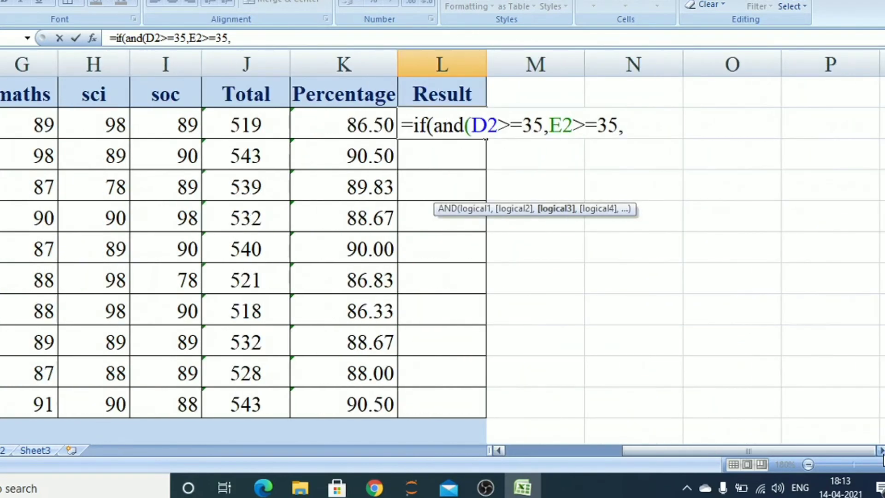
click(499, 450)
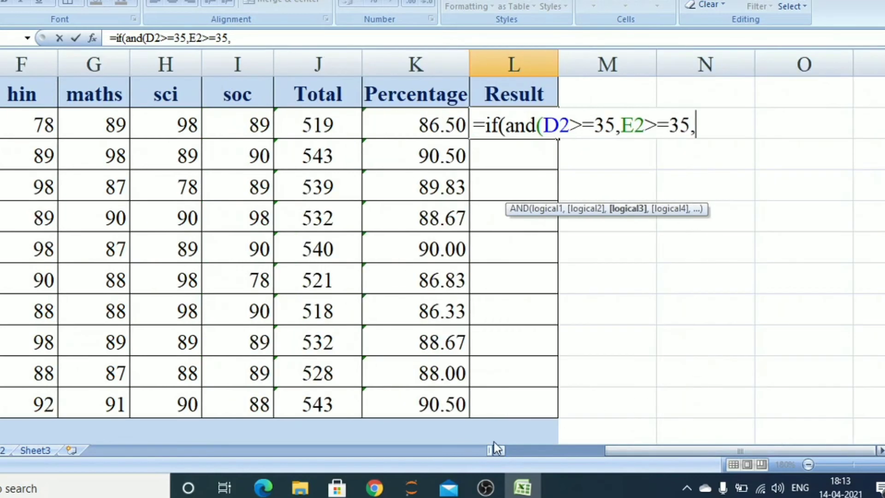
click(14, 124)
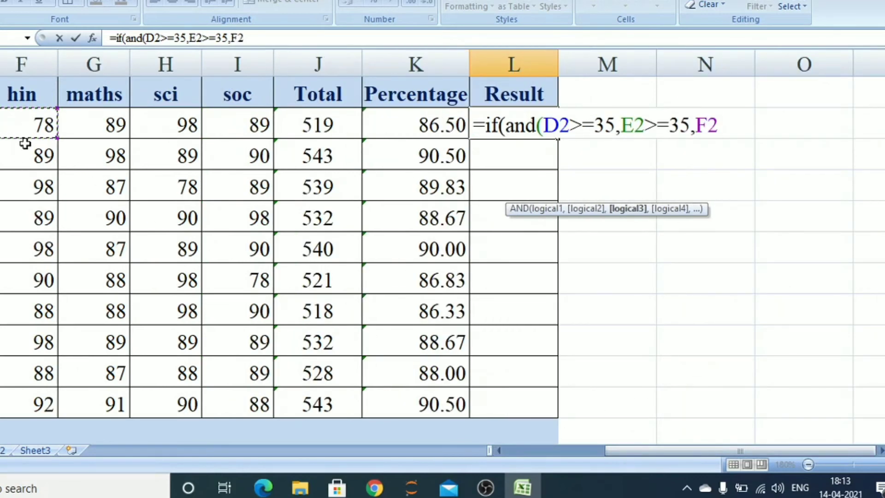
text(>=35,)
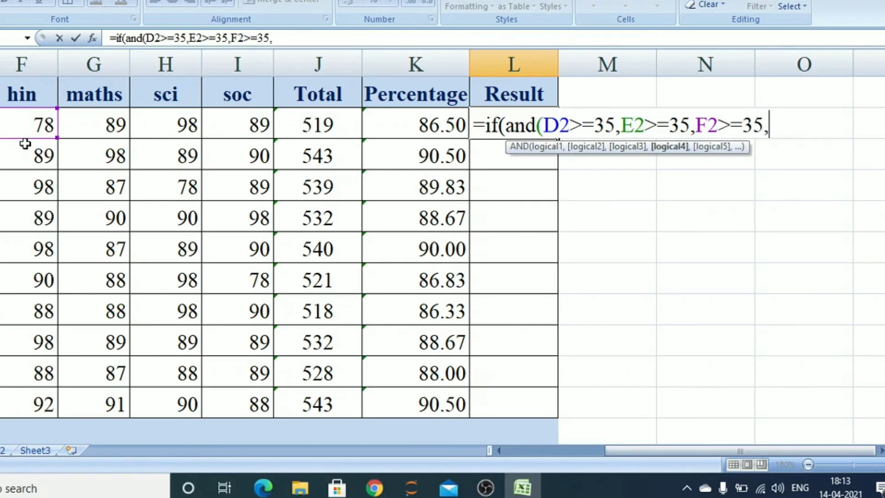
click(85, 130)
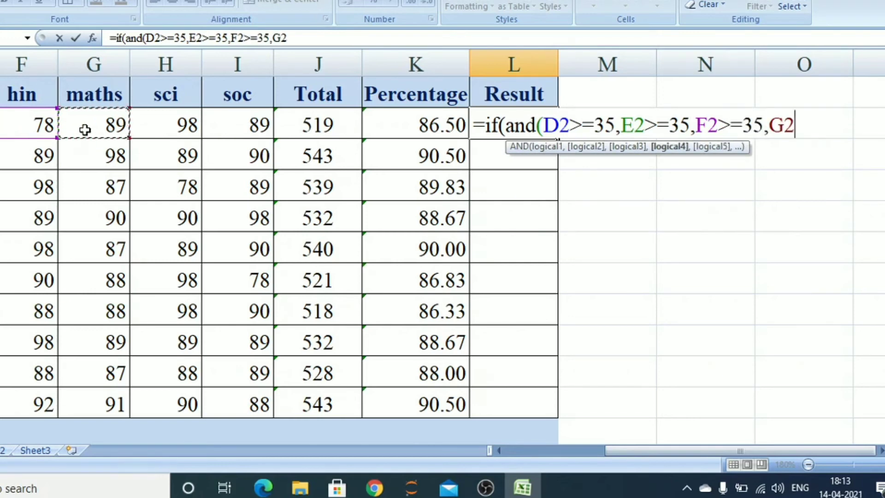
text(>=35,)
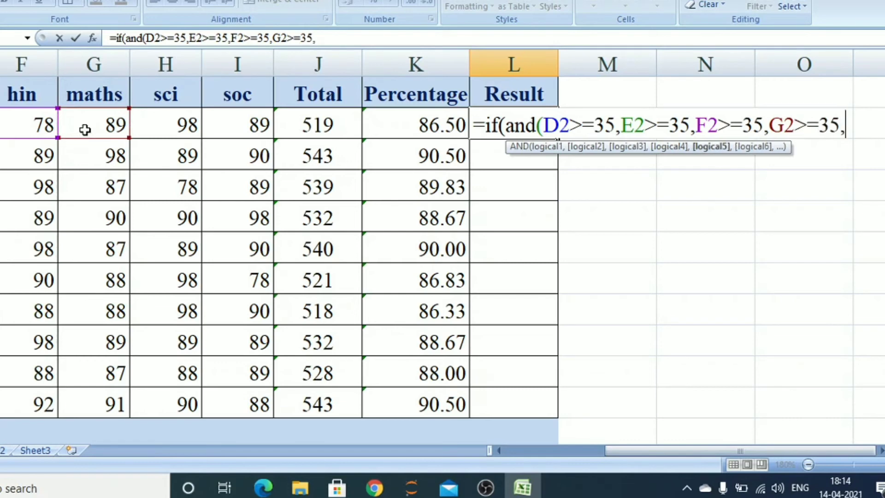
- Add the science and social conditions H2>=35 and I2>=35 to L2's formula and close the AND test
click(163, 123)
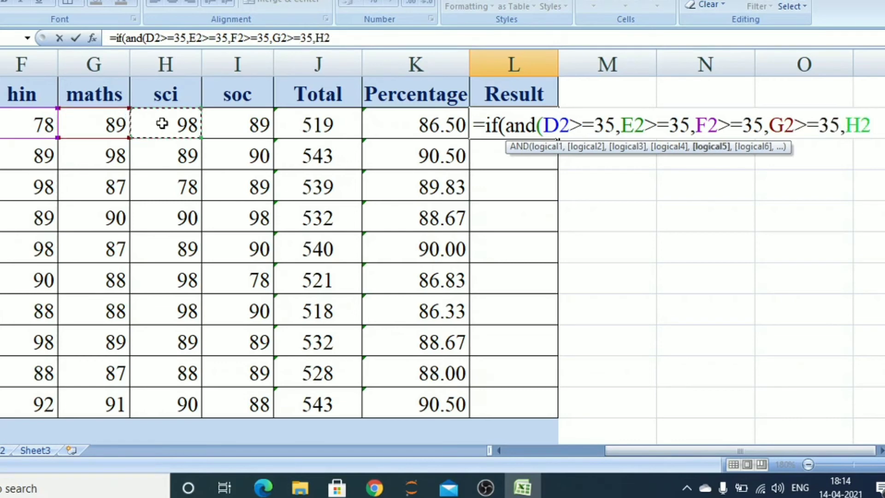
text(>=35,)
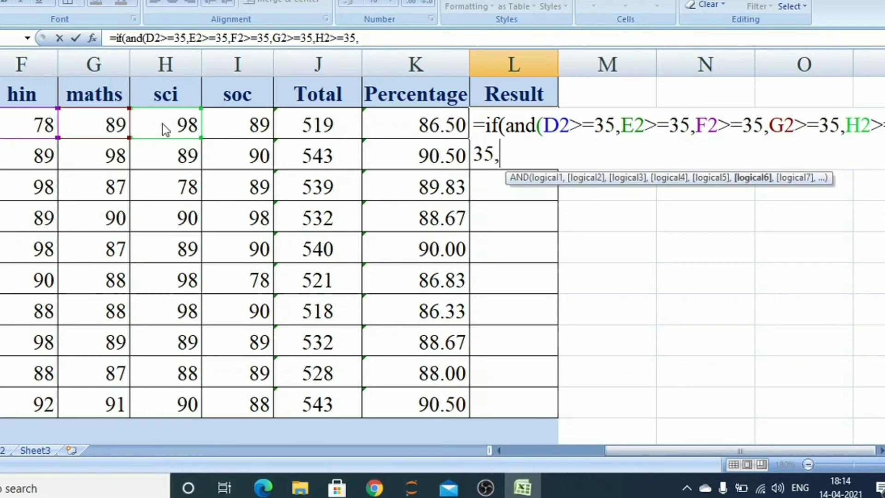
click(226, 122)
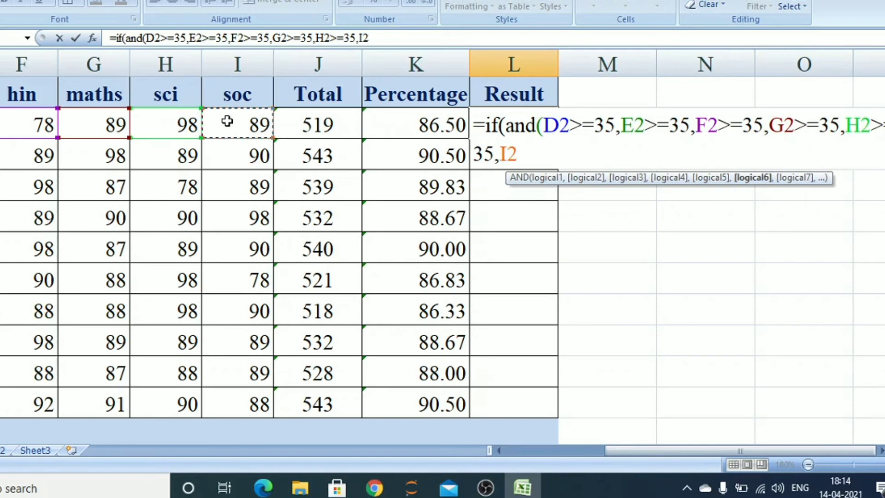
text(>=3)
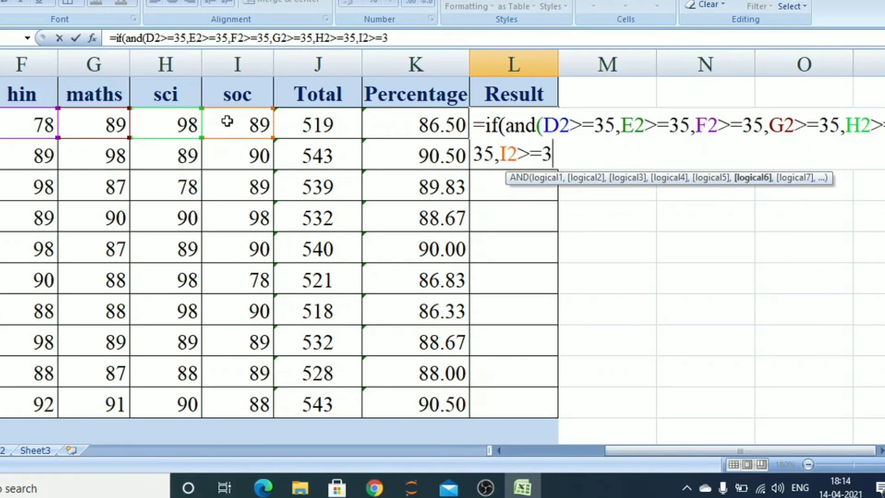
text(5),)
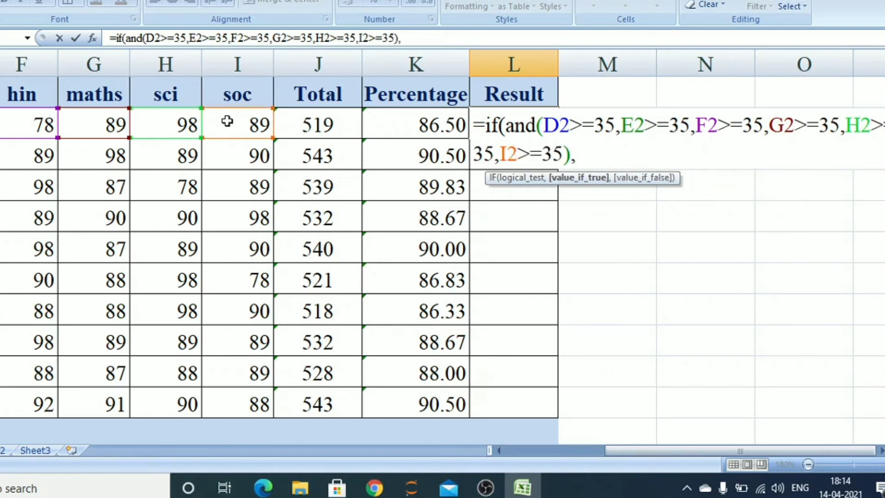
- Complete L2's IF formula with "pass" as the true value and "fail" as the false value, and enter it
text("pass",)
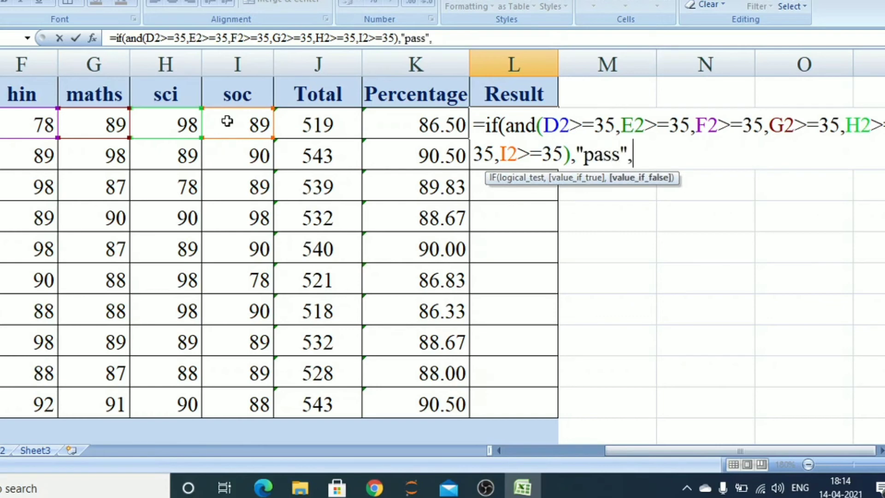
text("fail)
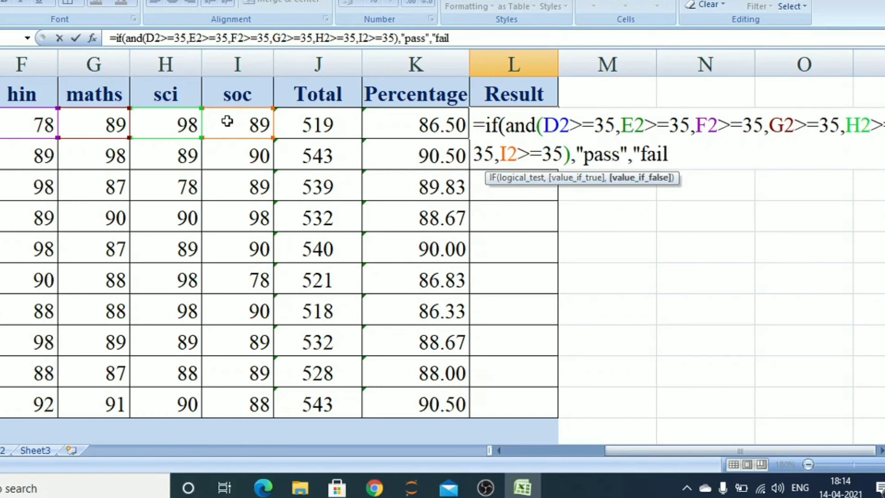
text("))
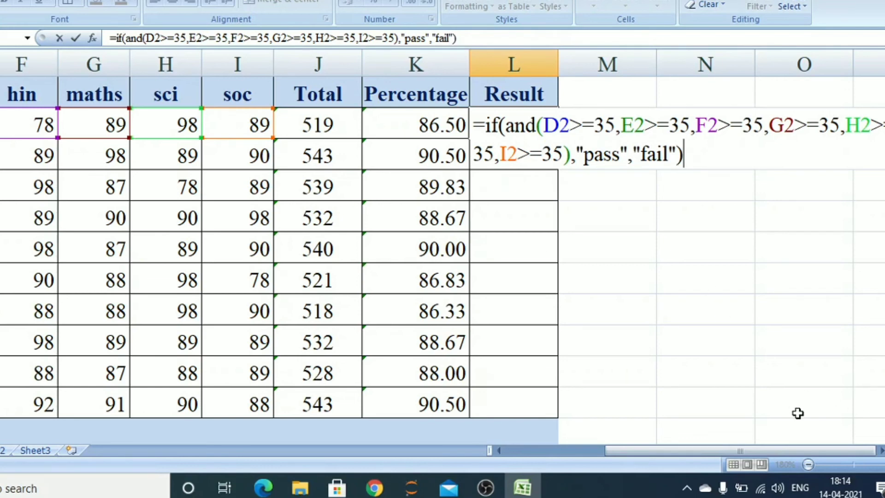
click(880, 451)
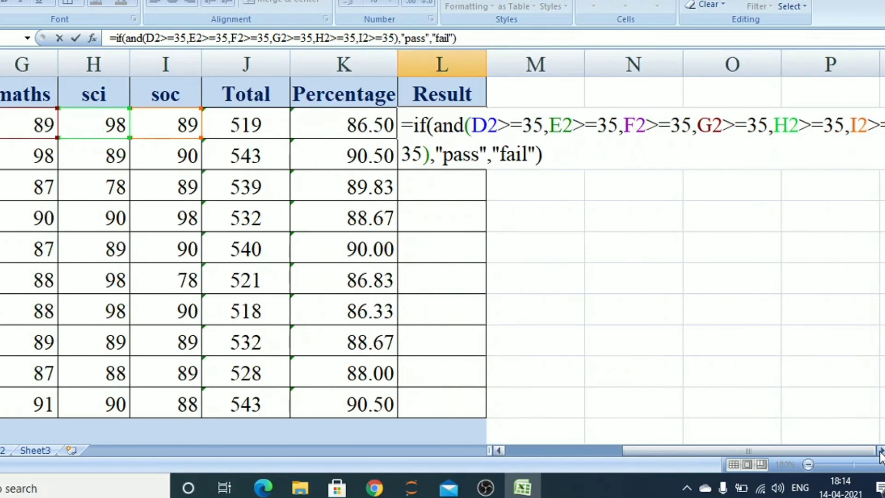
click(880, 450)
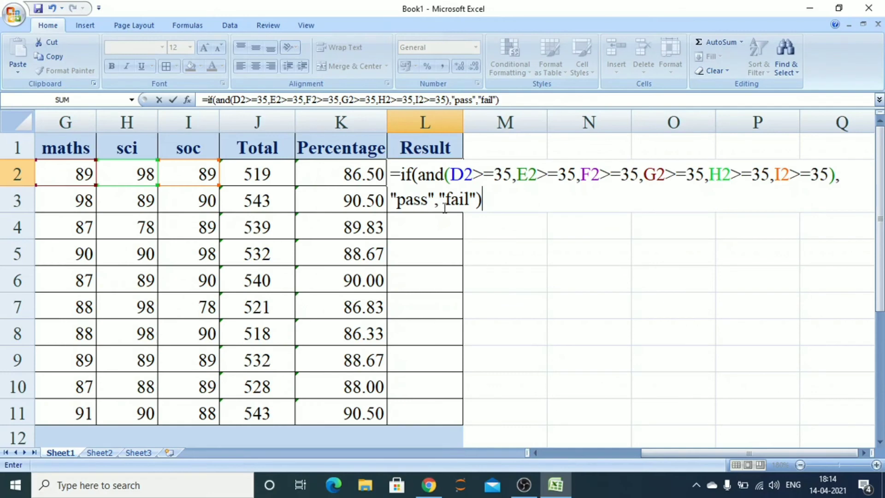
key(Return)
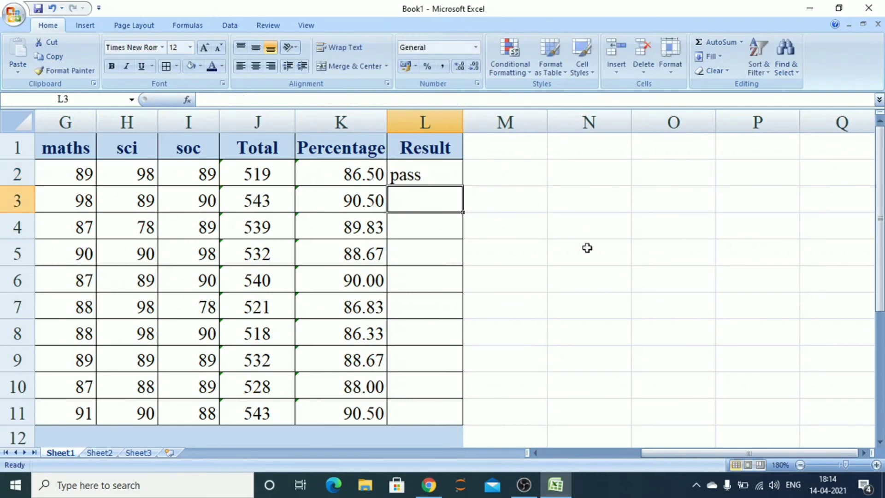
- Copy the result formula from L2 down to L11 and return to the first student's row at A2
click(416, 177)
drag(462, 188, 454, 417)
drag(538, 456, 538, 456)
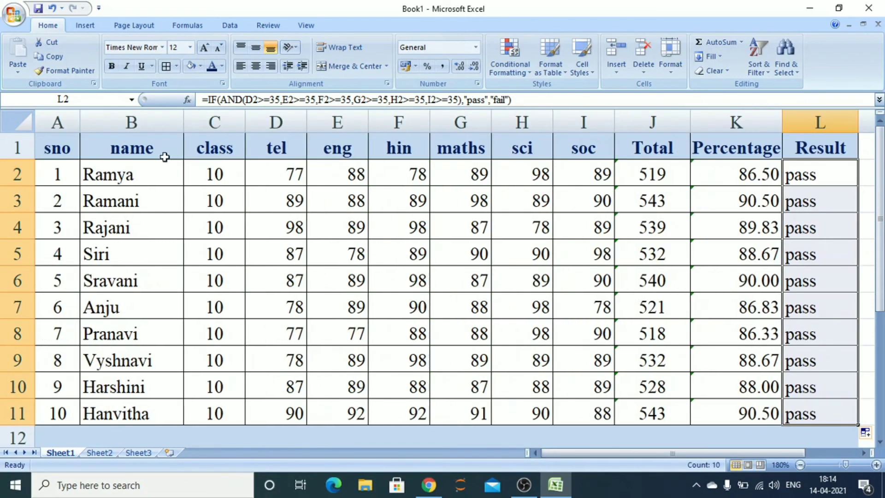
click(67, 171)
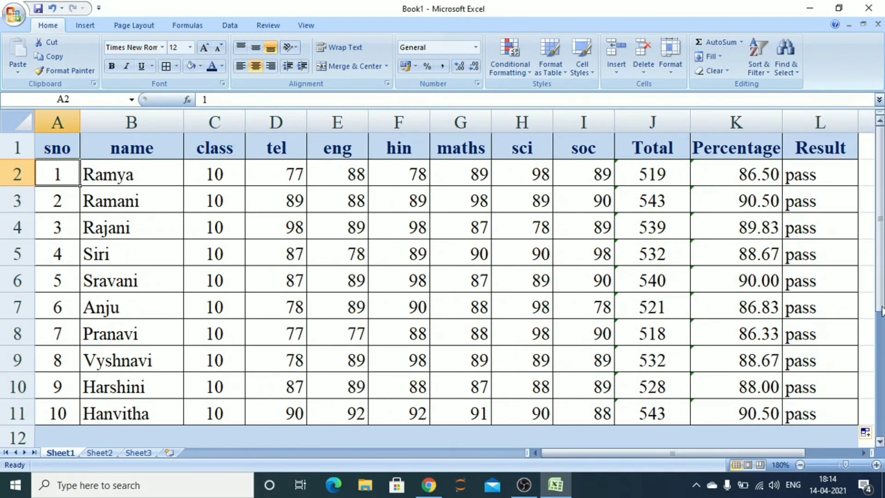